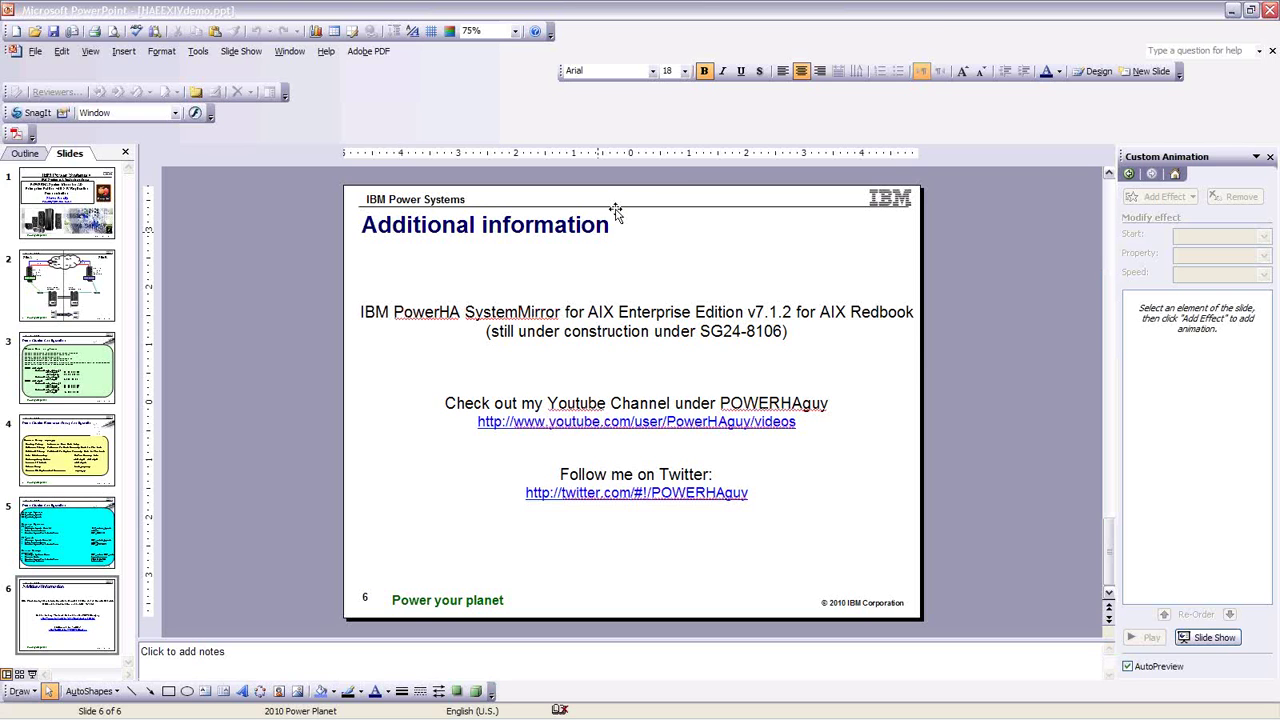
Minimize PowerPoint to show both AIX node terminals and the XIV PHA712ASYNC mirroring console
click(1229, 13)
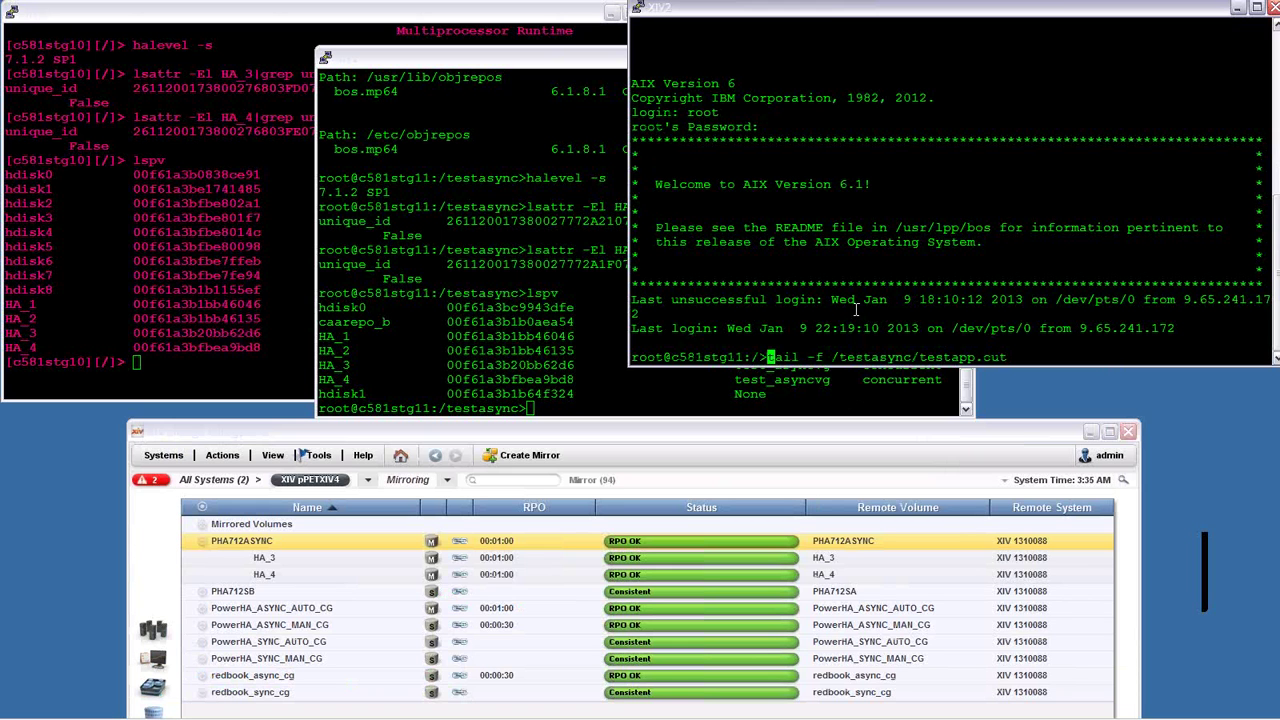
On c581stg11, highlight the installed bos.mp64 version and the PowerHA level 7.1.2 SP1
click(644, 371)
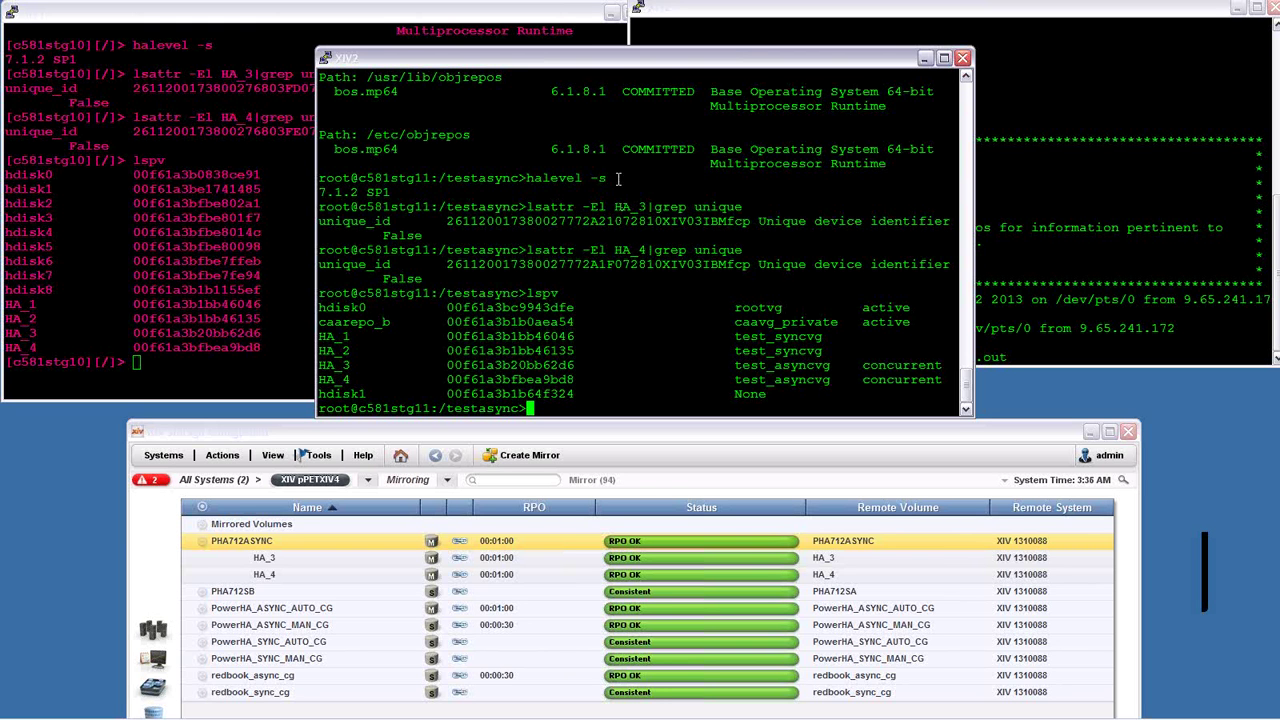
double_click(577, 149)
double_click(573, 178)
triple_click(350, 193)
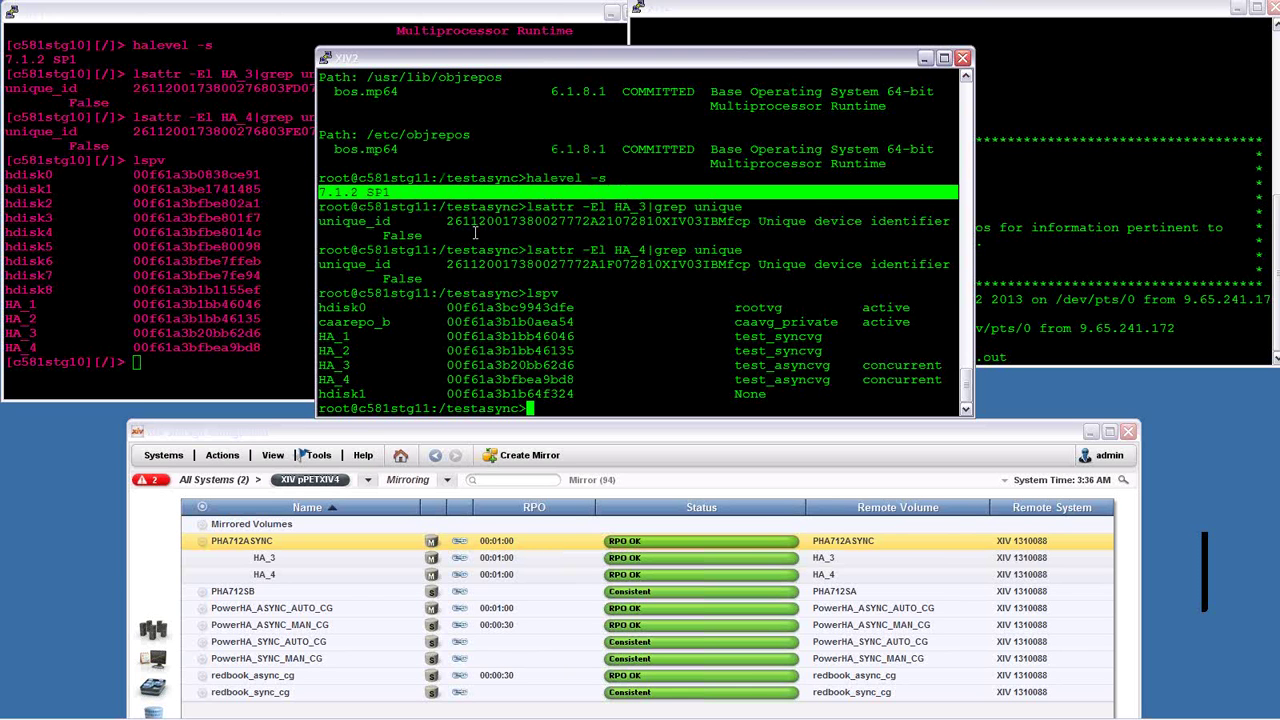
click(565, 222)
Compare HA_3 and HA_4 unique ids between c581stg11 (772A210) and c581stg10 (6803FD07)
double_click(565, 222)
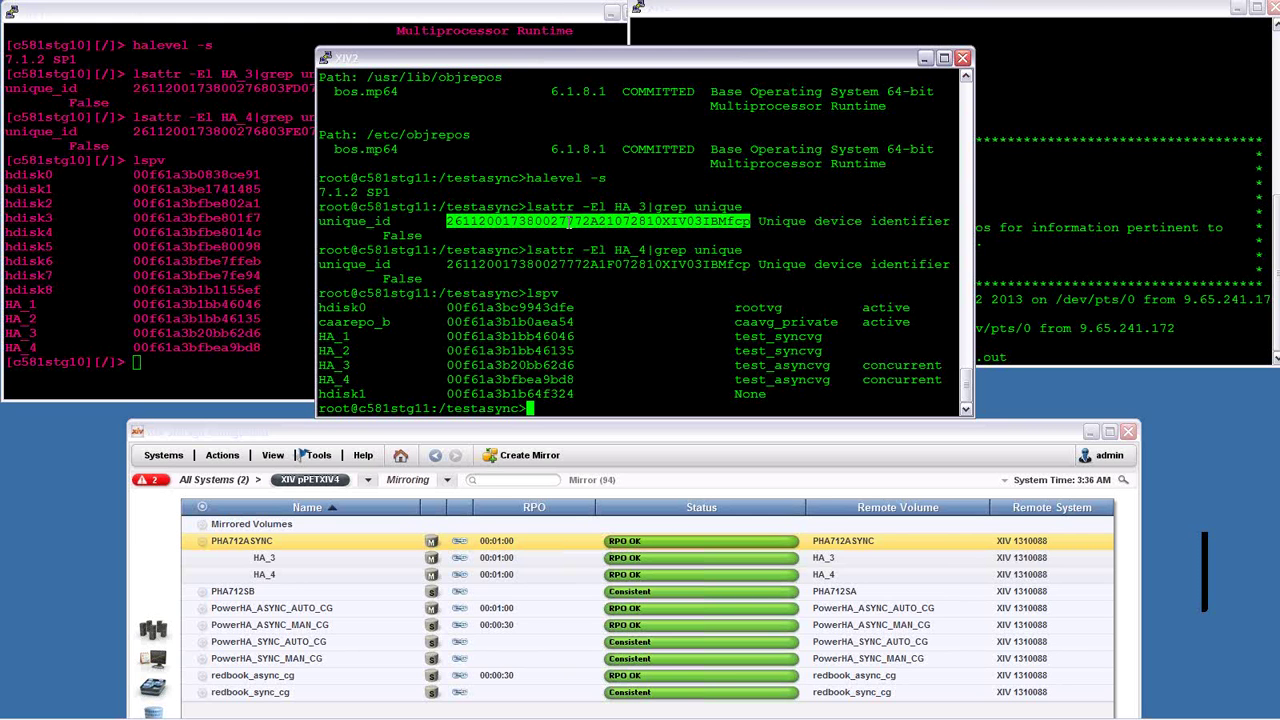
click(569, 224)
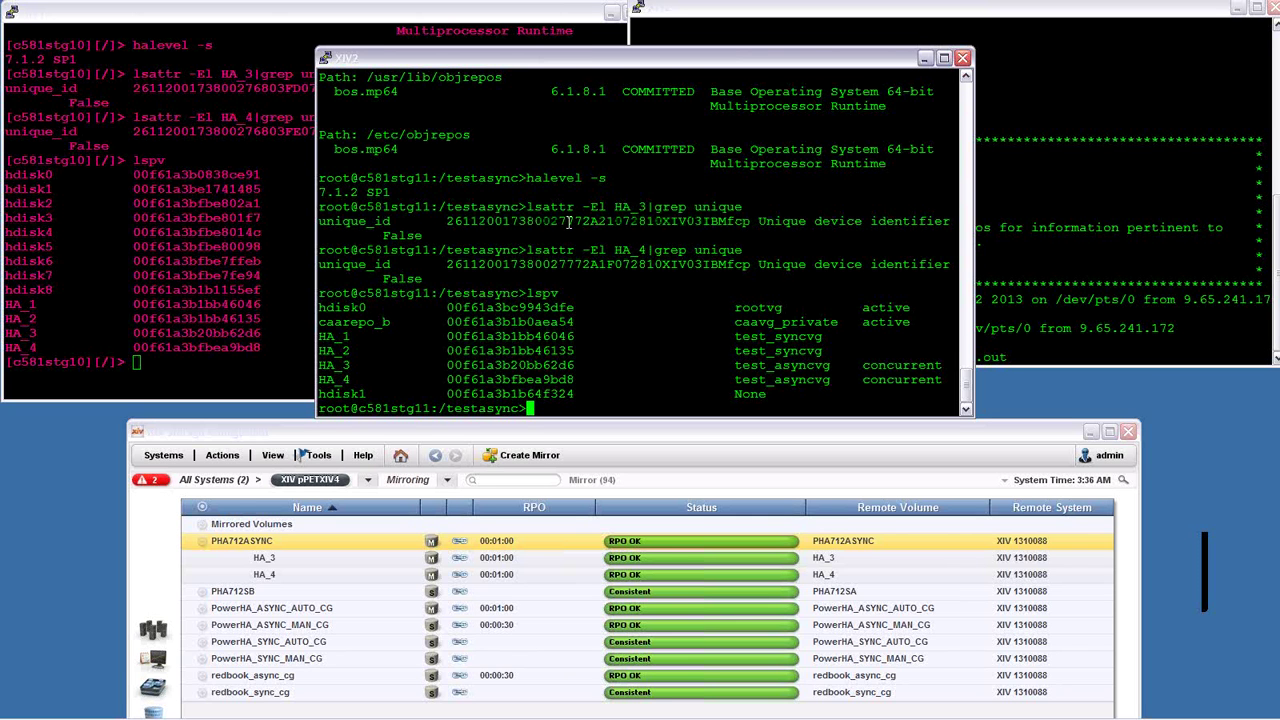
drag(569, 222, 622, 222)
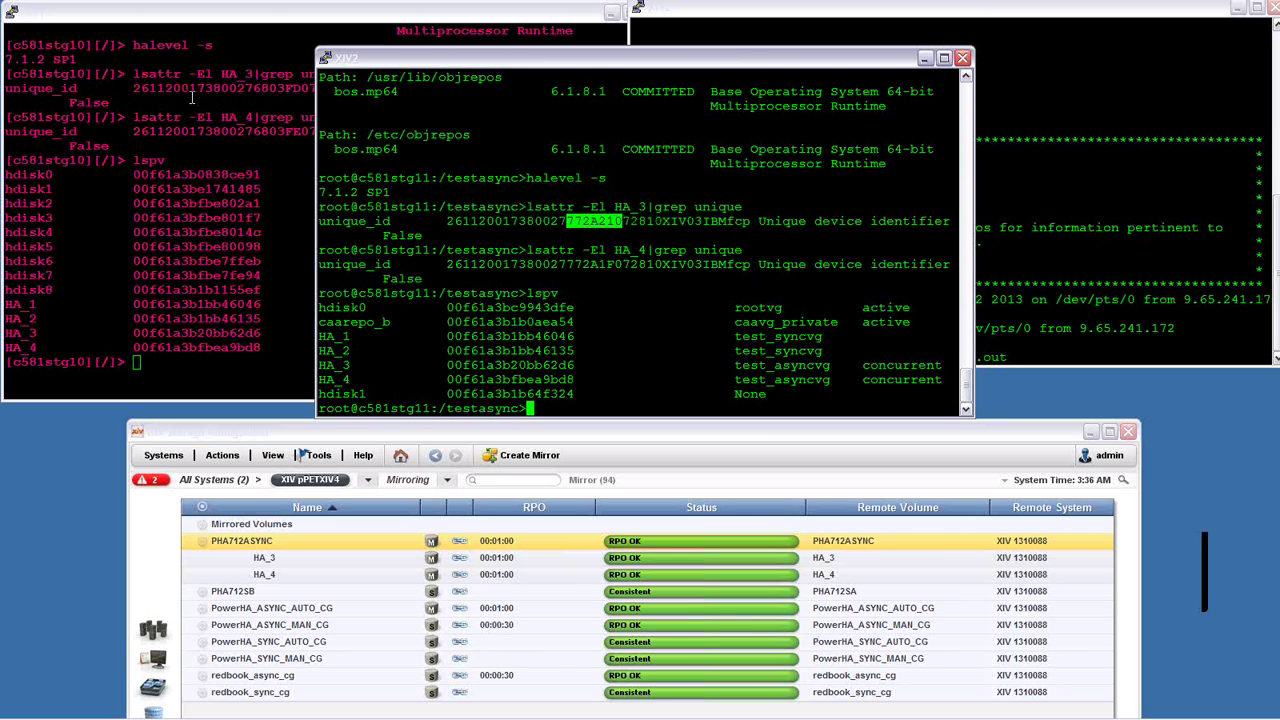
click(250, 105)
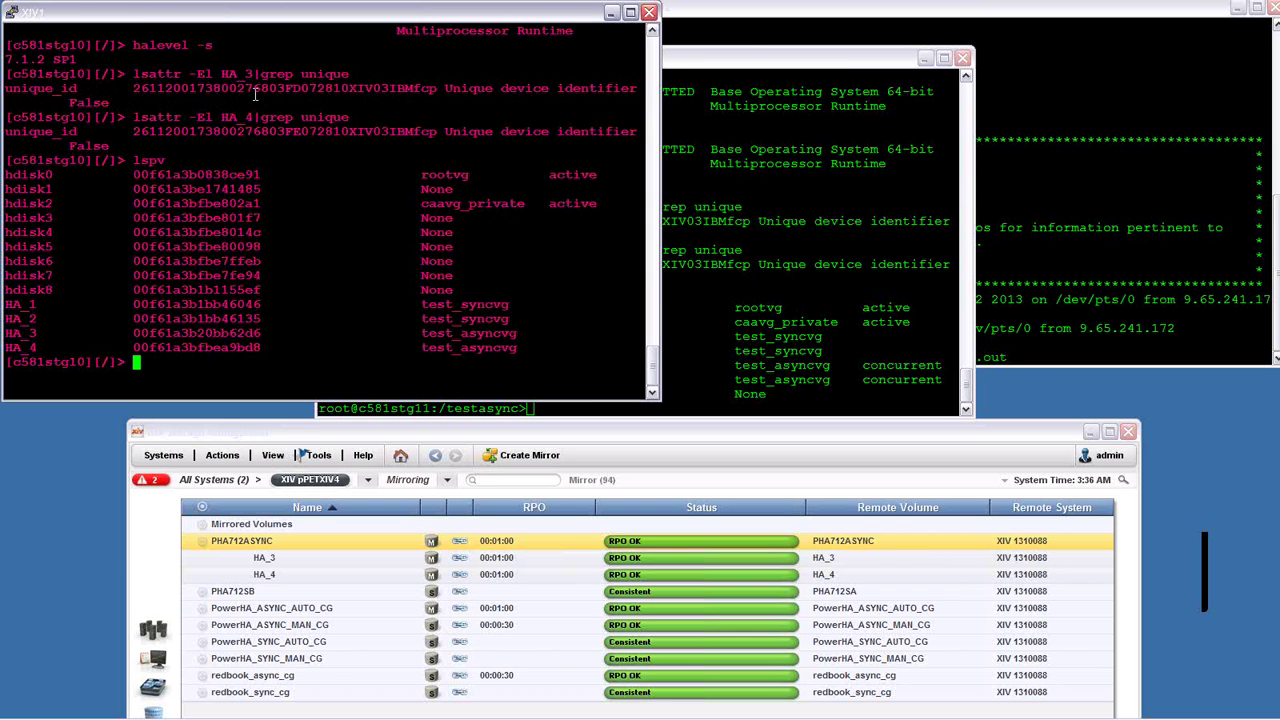
drag(255, 88, 316, 88)
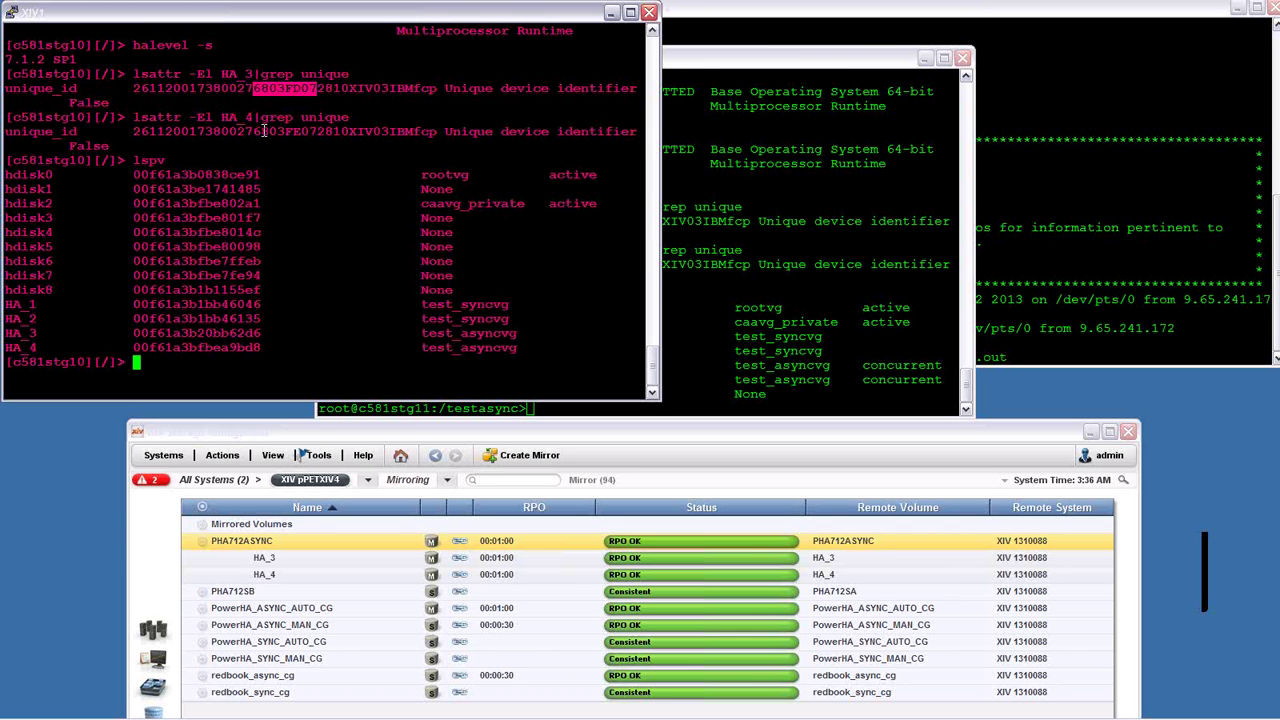
drag(253, 131, 328, 141)
click(687, 351)
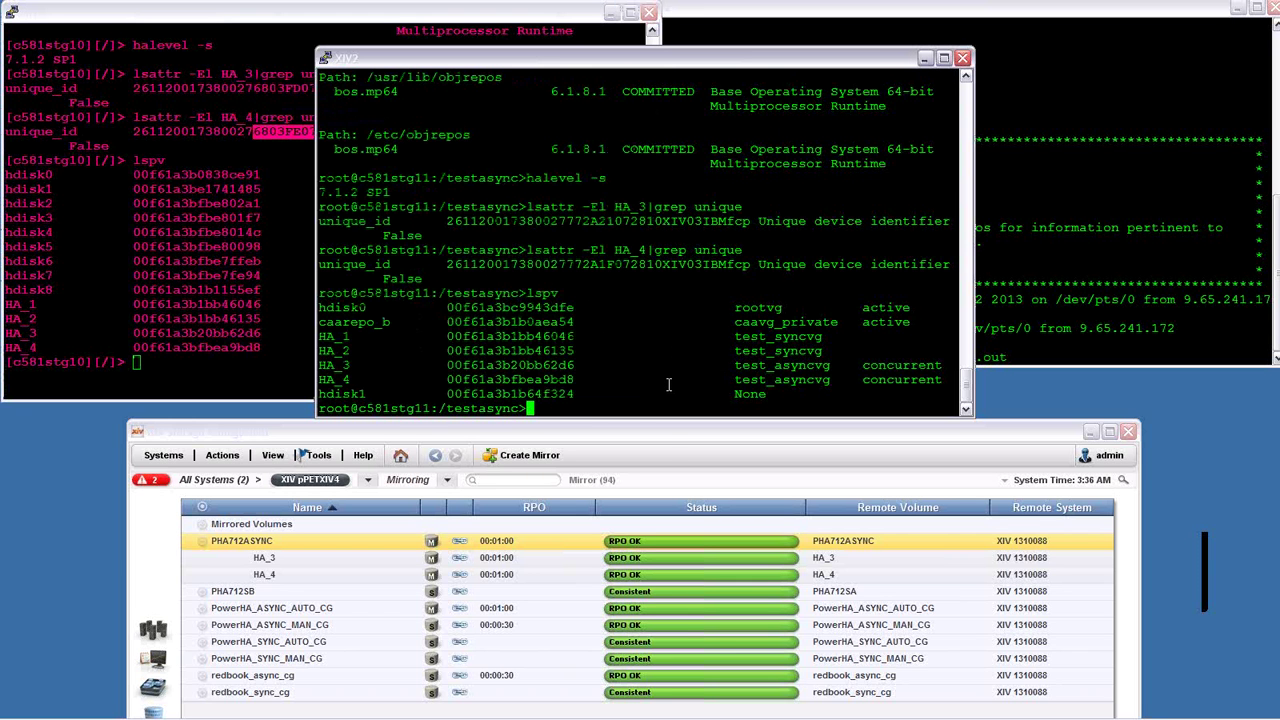
click(669, 440)
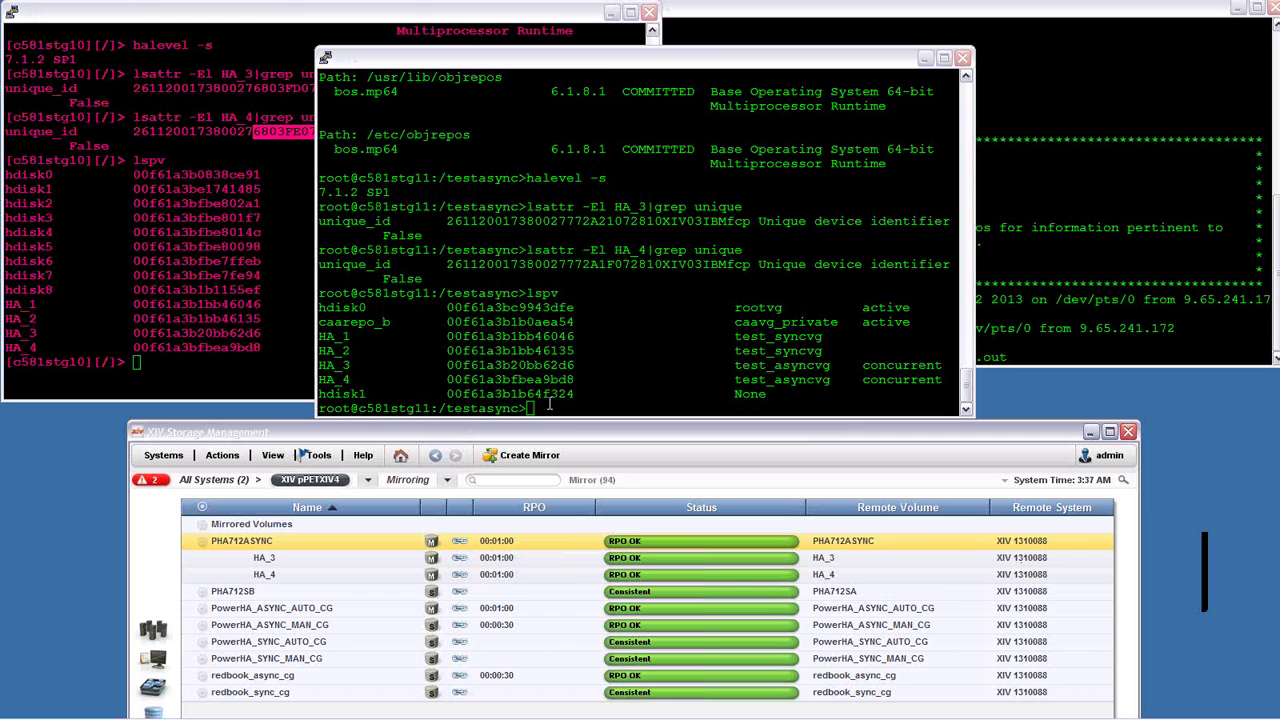
click(280, 366)
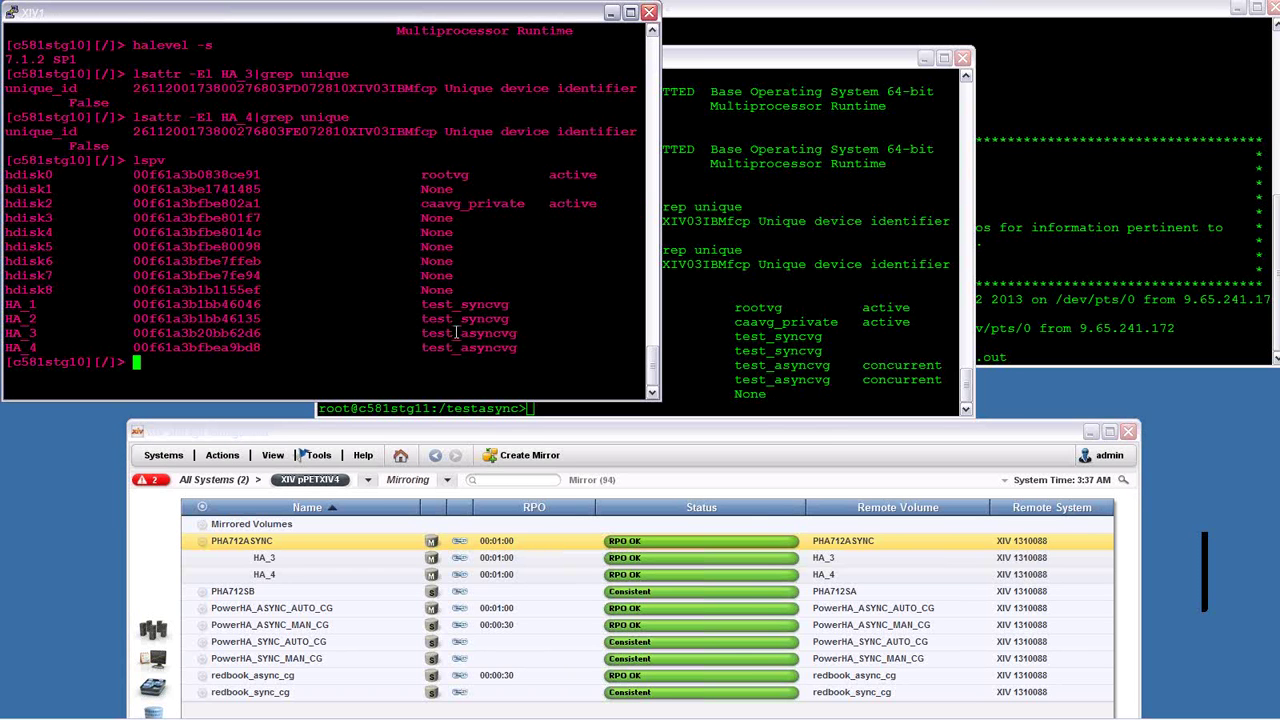
triple_click(452, 333)
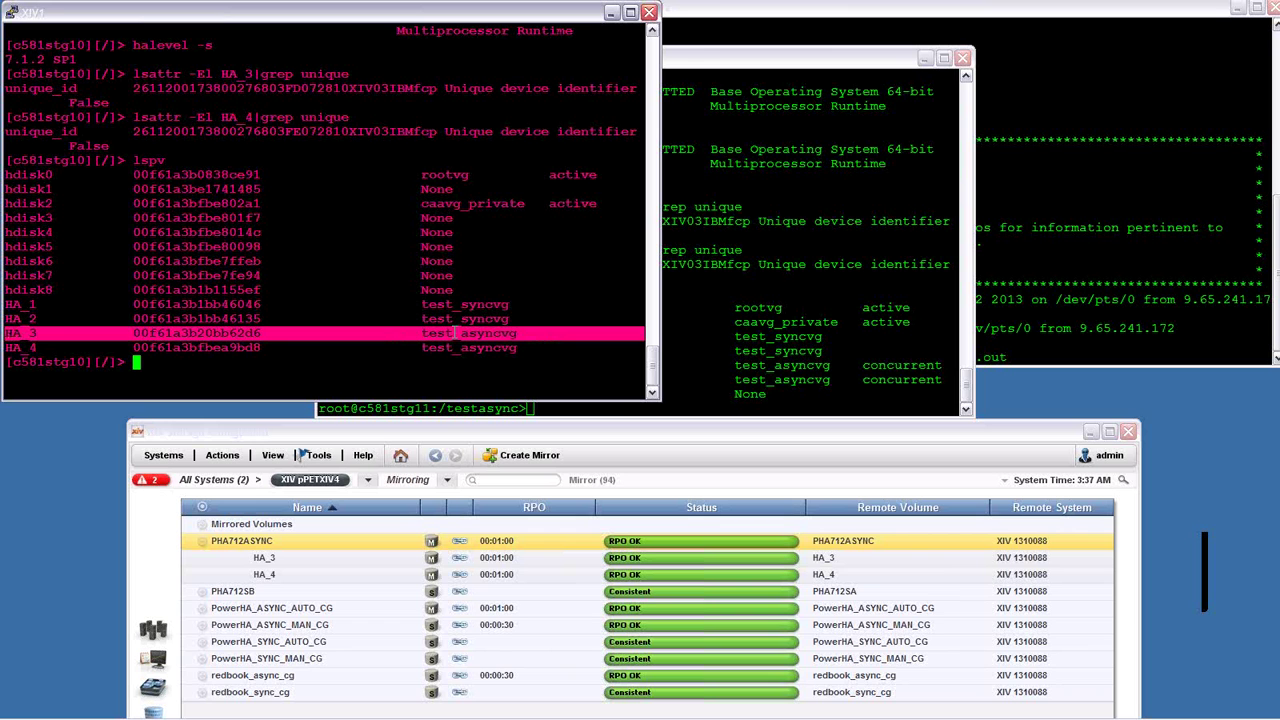
click(383, 337)
click(700, 376)
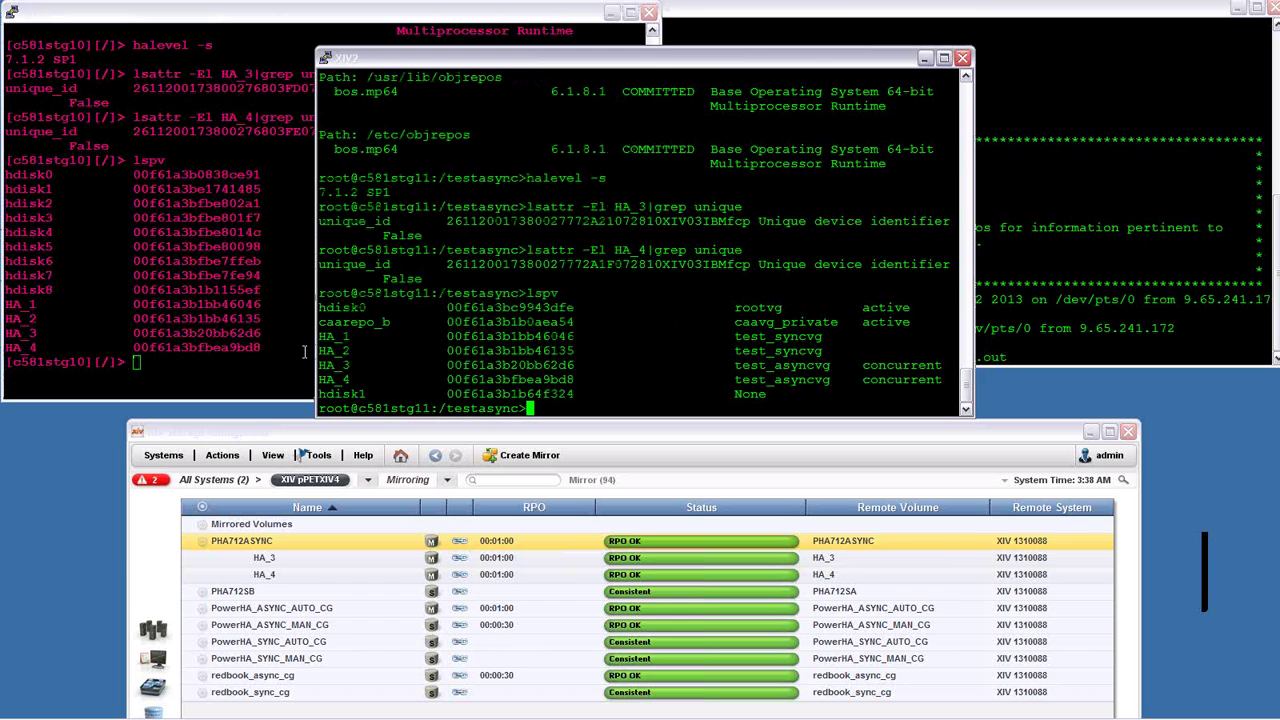
click(221, 363)
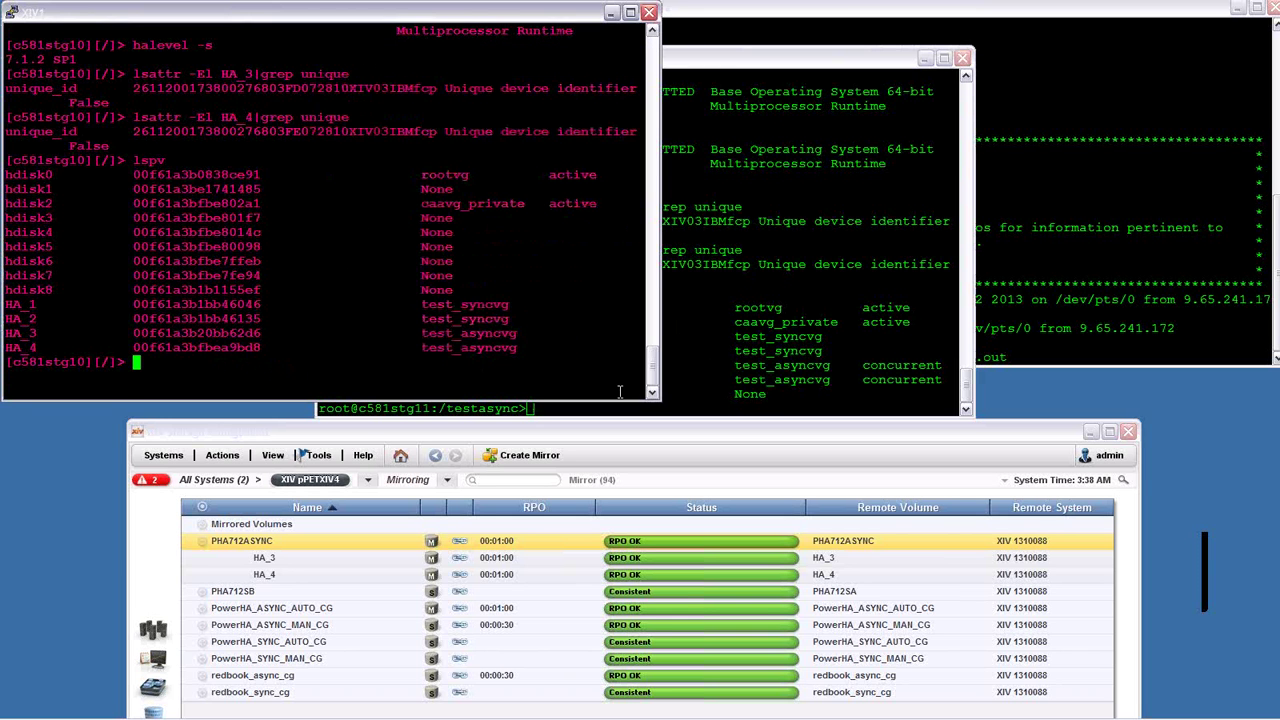
click(759, 379)
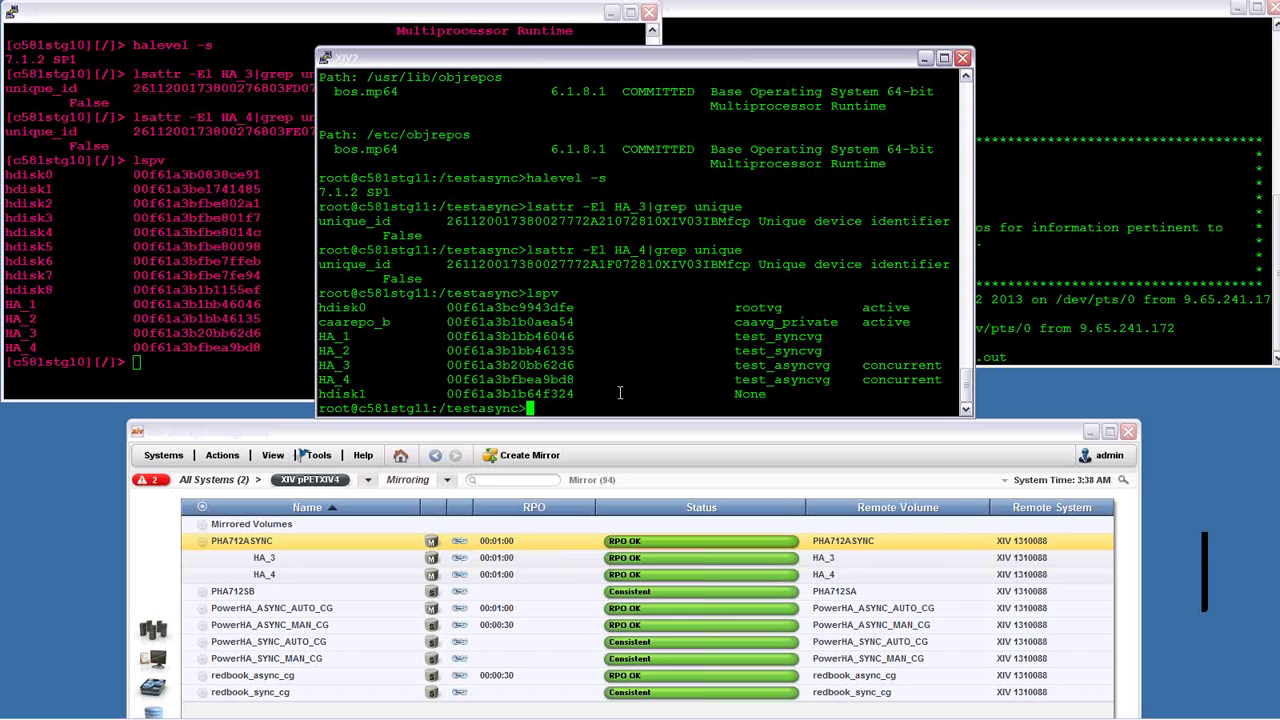
List /testasync on c581stg11, highlighting the testapp program and the testapp.out output file
double_click(759, 379)
double_click(480, 408)
text(ls)
key(Return)
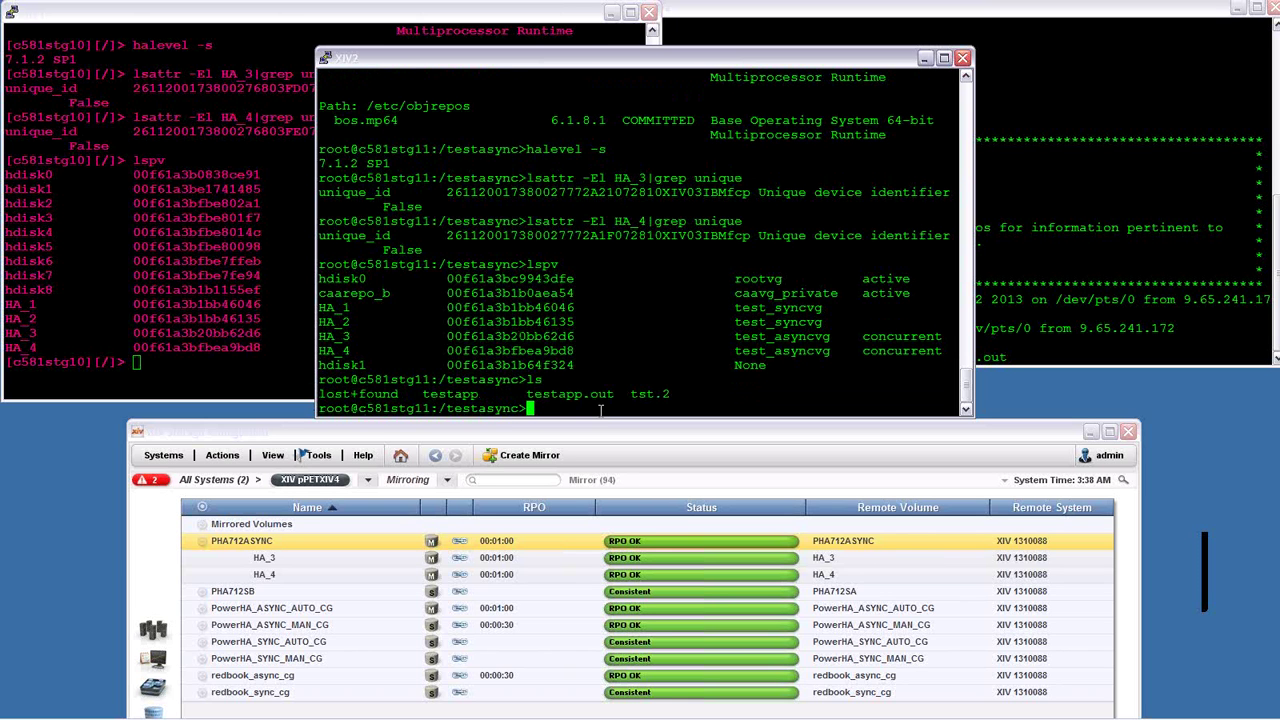
double_click(457, 396)
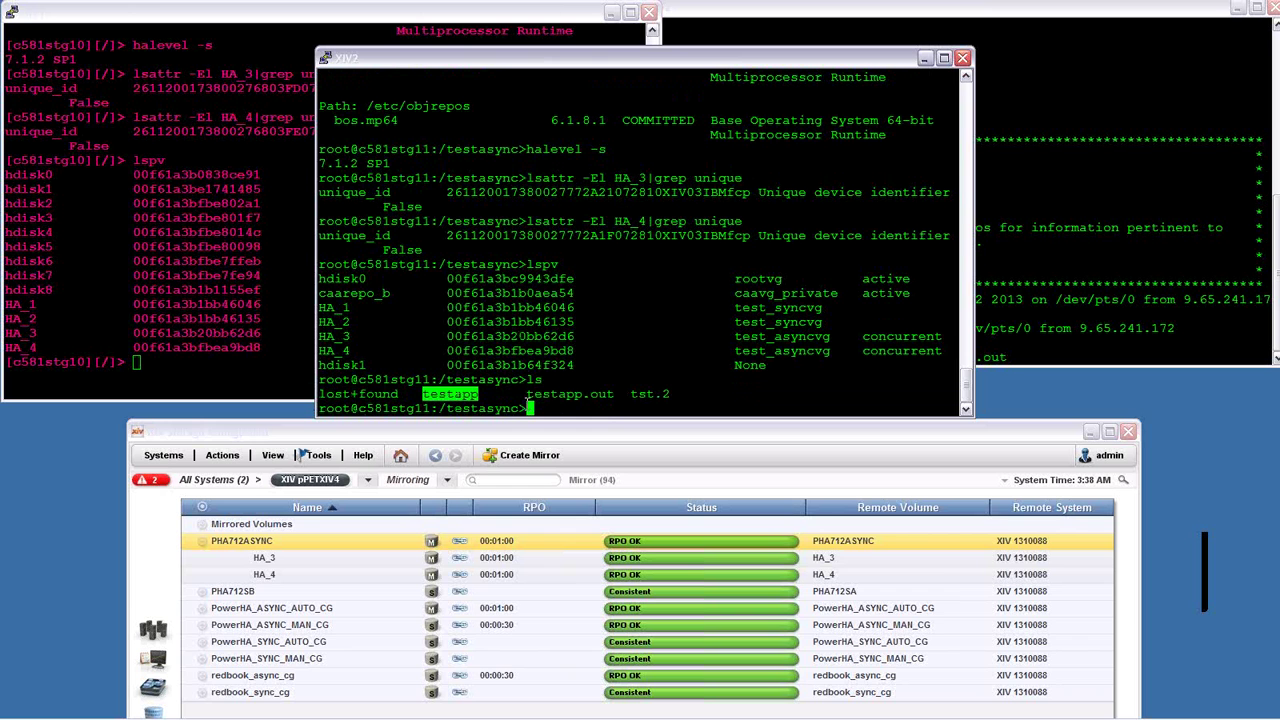
double_click(567, 396)
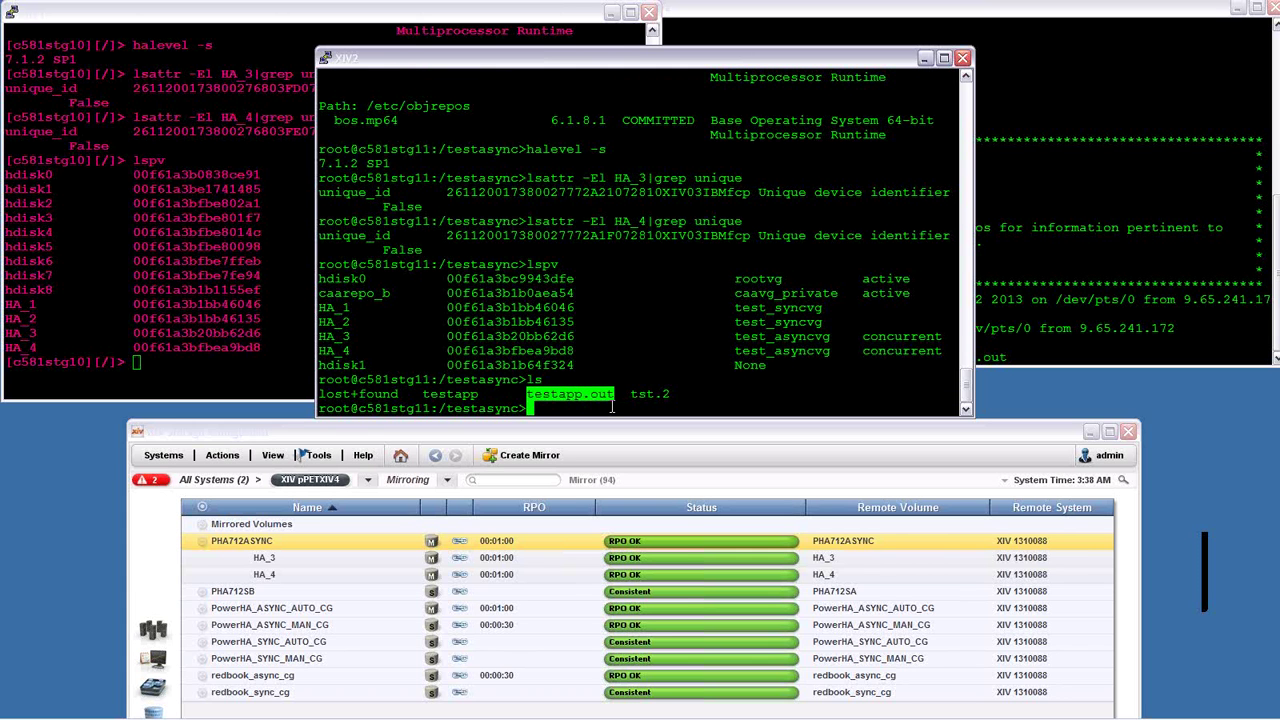
click(613, 407)
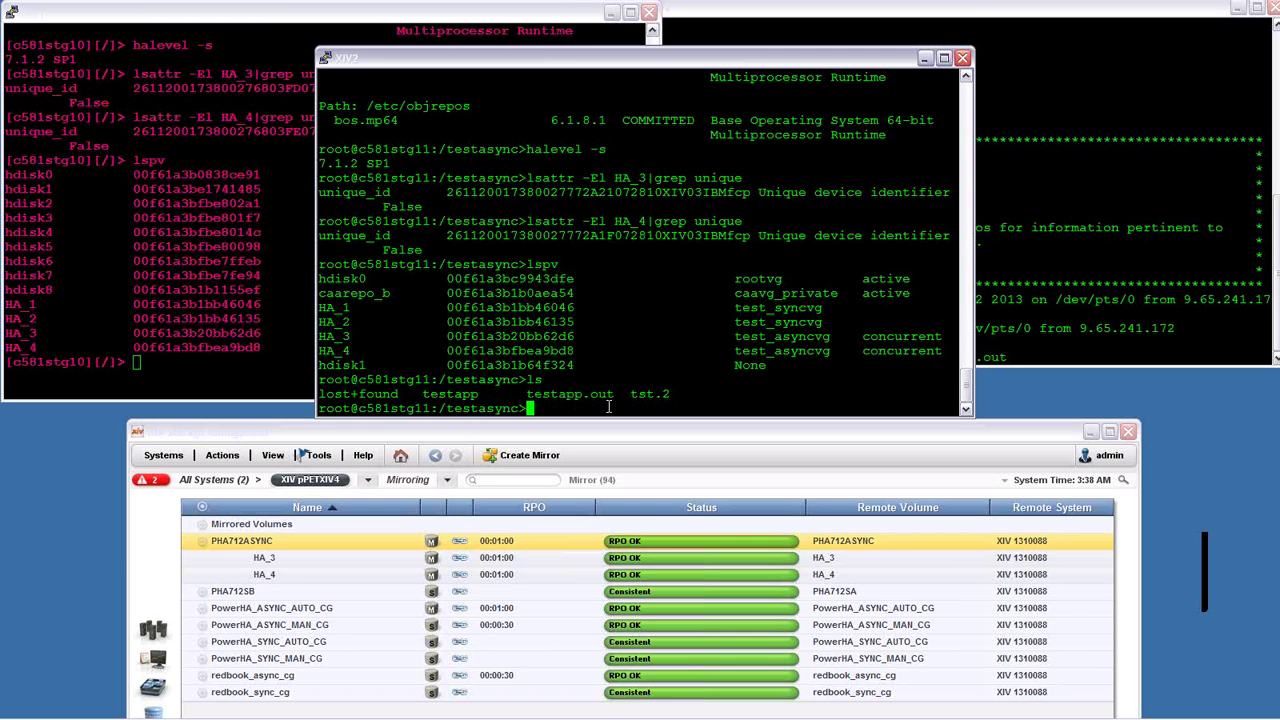
Run jobs to confirm ./testapp is running in the background
text(jobs)
key(Return)
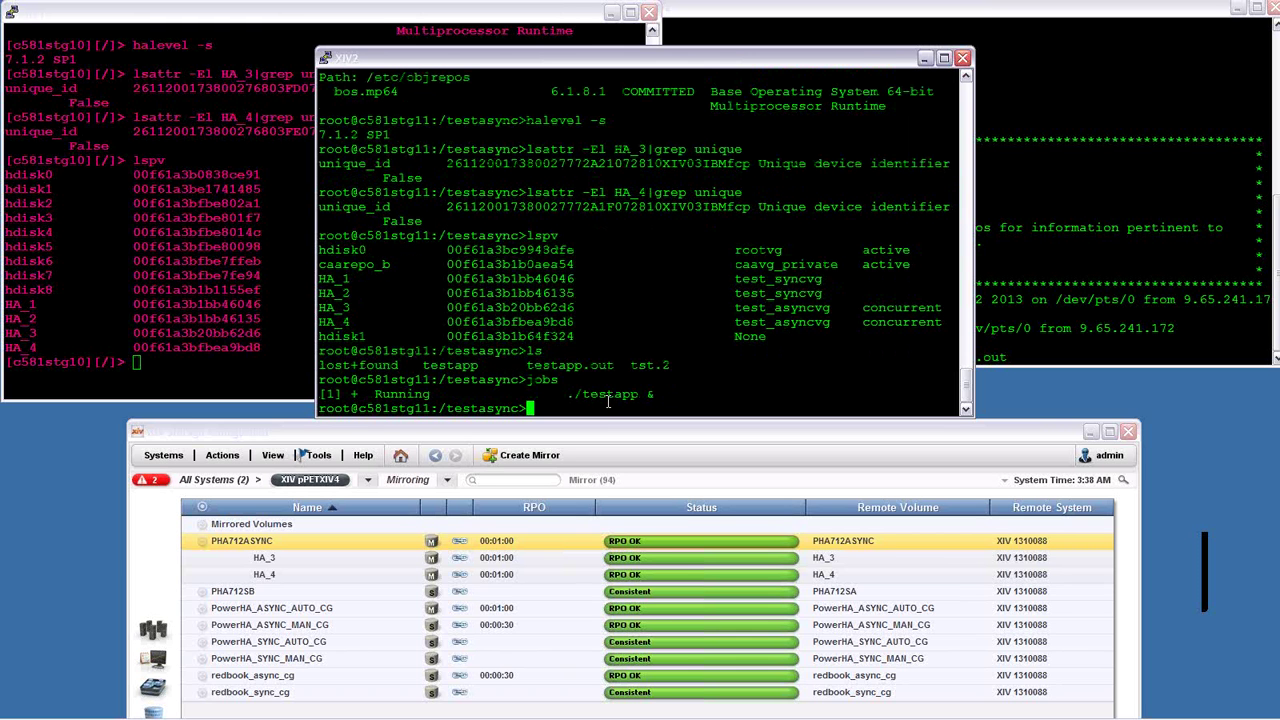
click(1031, 349)
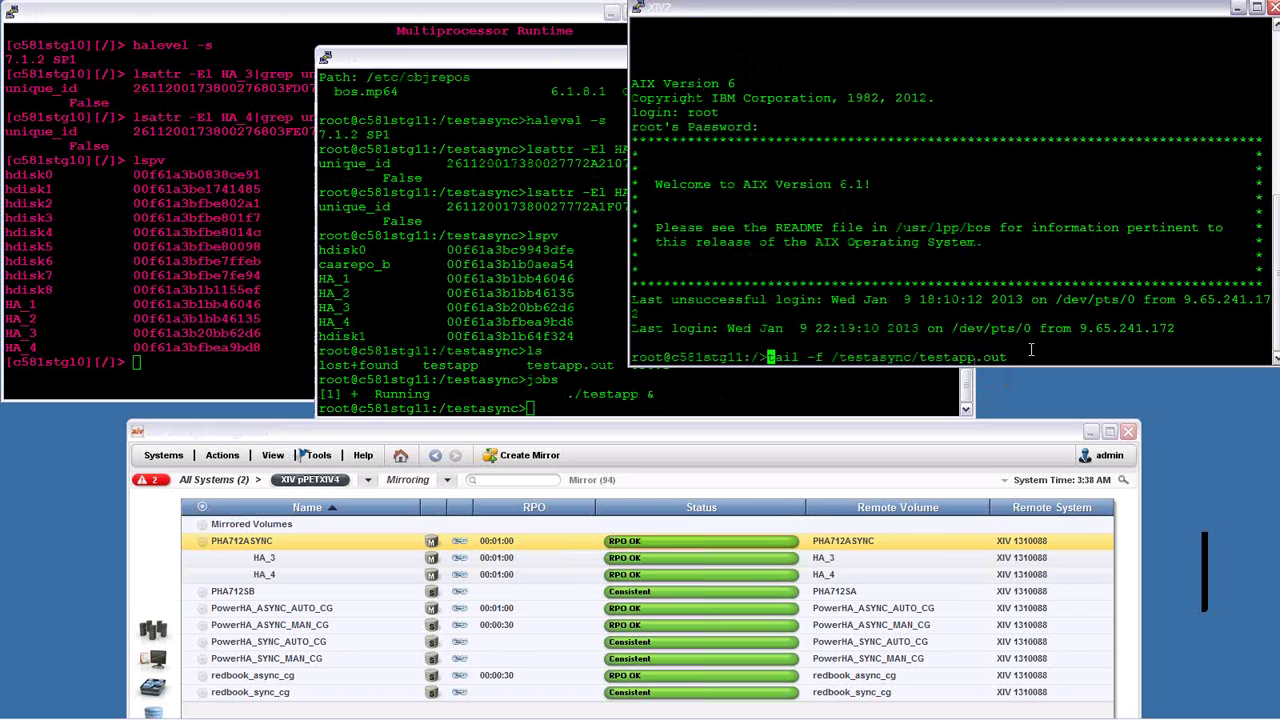
Start tail -f /testasync/testapp.out in the right-hand session, streaming c581stg11 timestamps each second
key(Return)
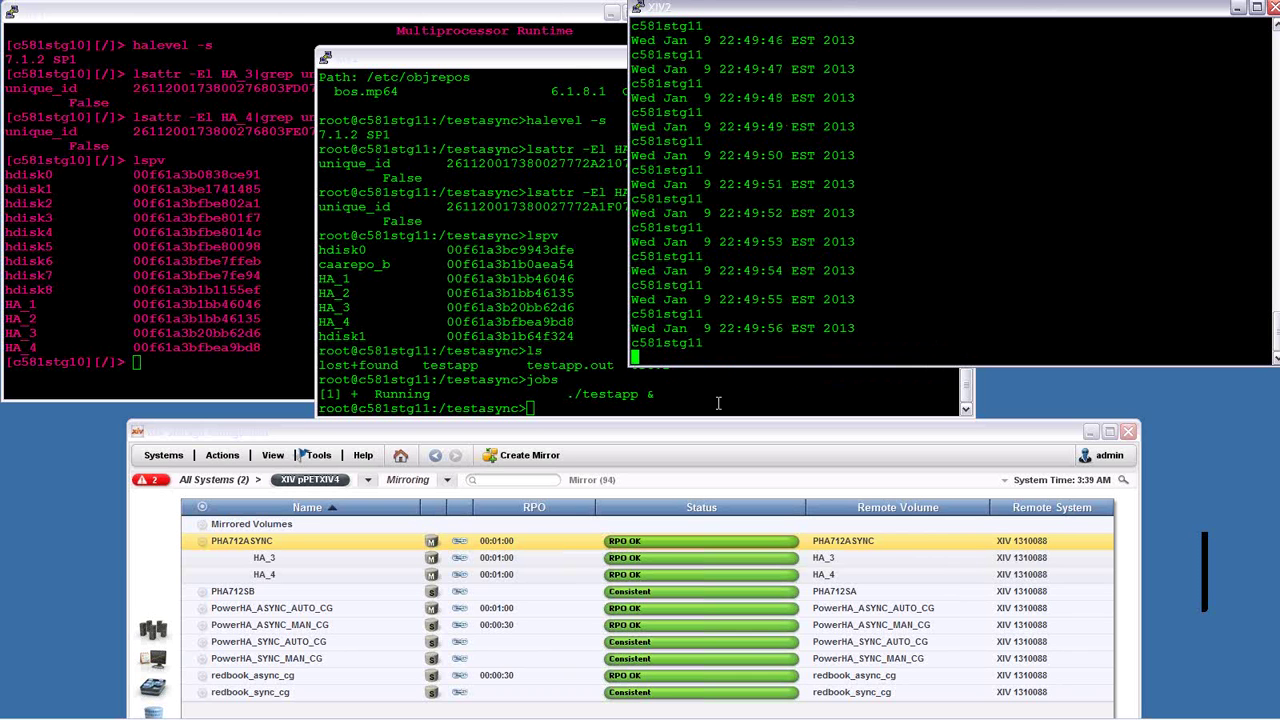
click(718, 403)
Stage reboot -q on c581stg11, then check cluster state with qha -nev on c581stg10
text(reboot -q)
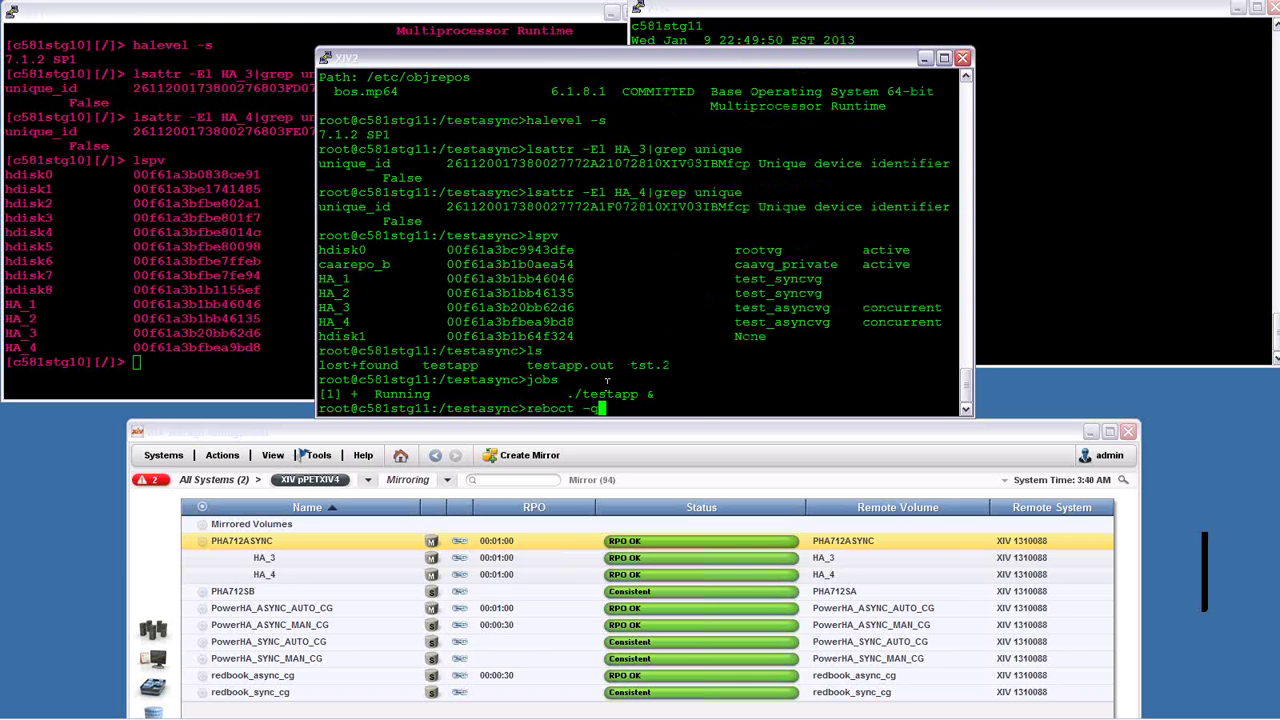
click(273, 370)
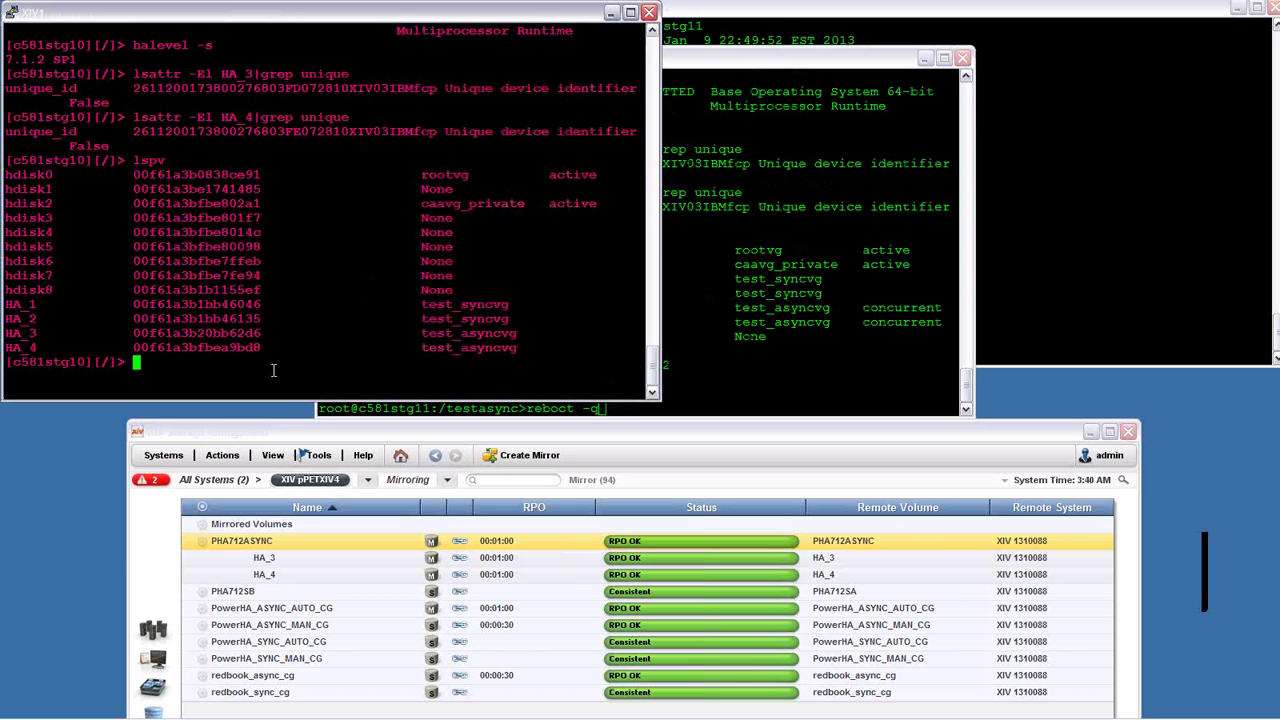
text(qha -nev)
key(Return)
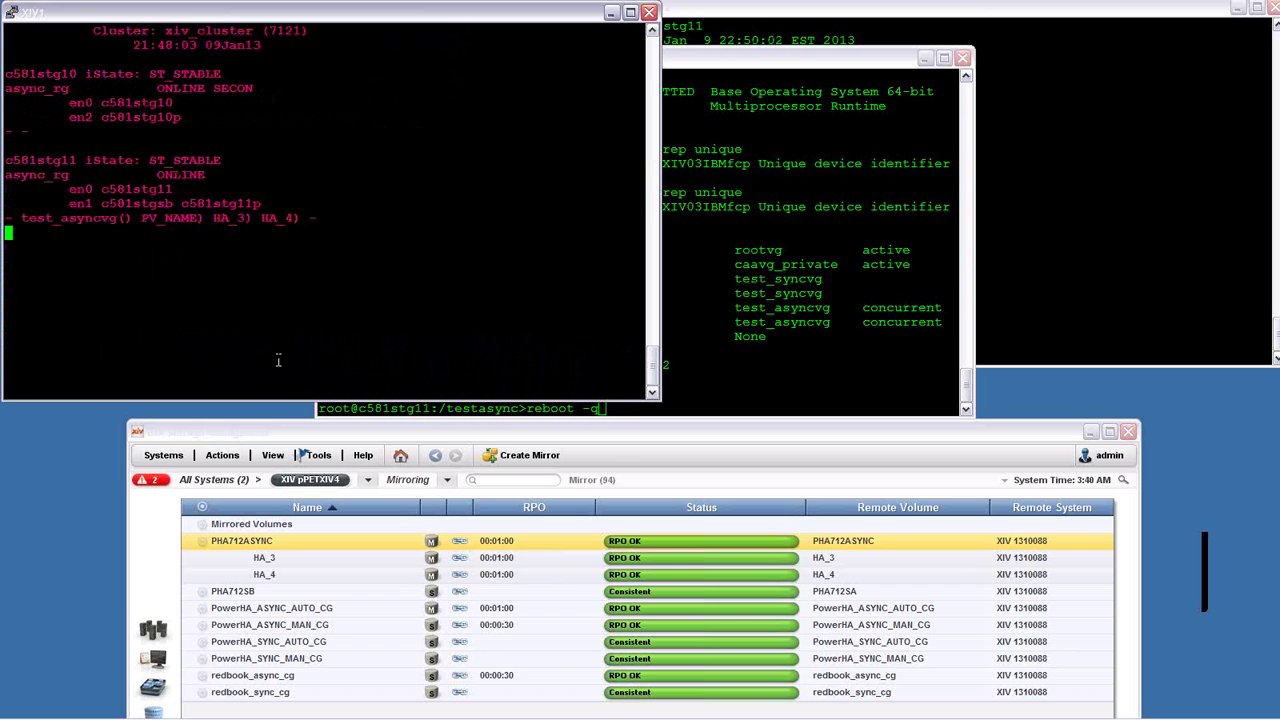
double_click(182, 74)
triple_click(182, 90)
triple_click(161, 174)
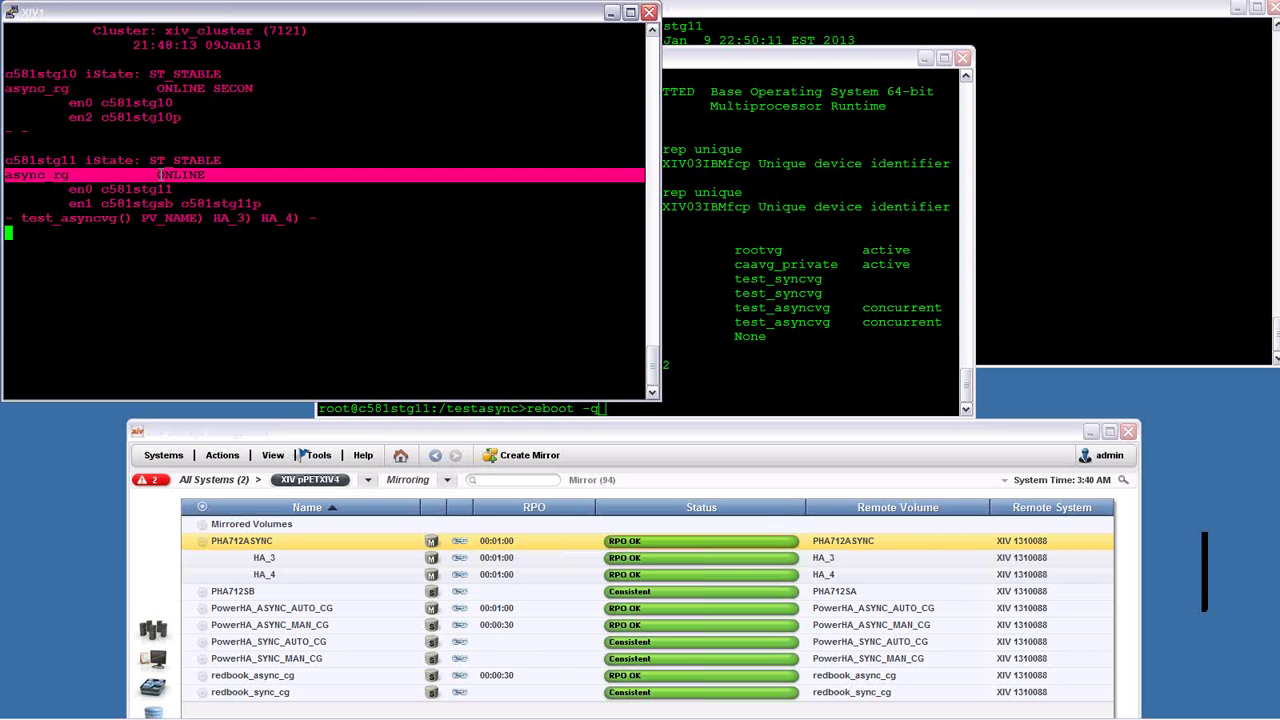
triple_click(66, 218)
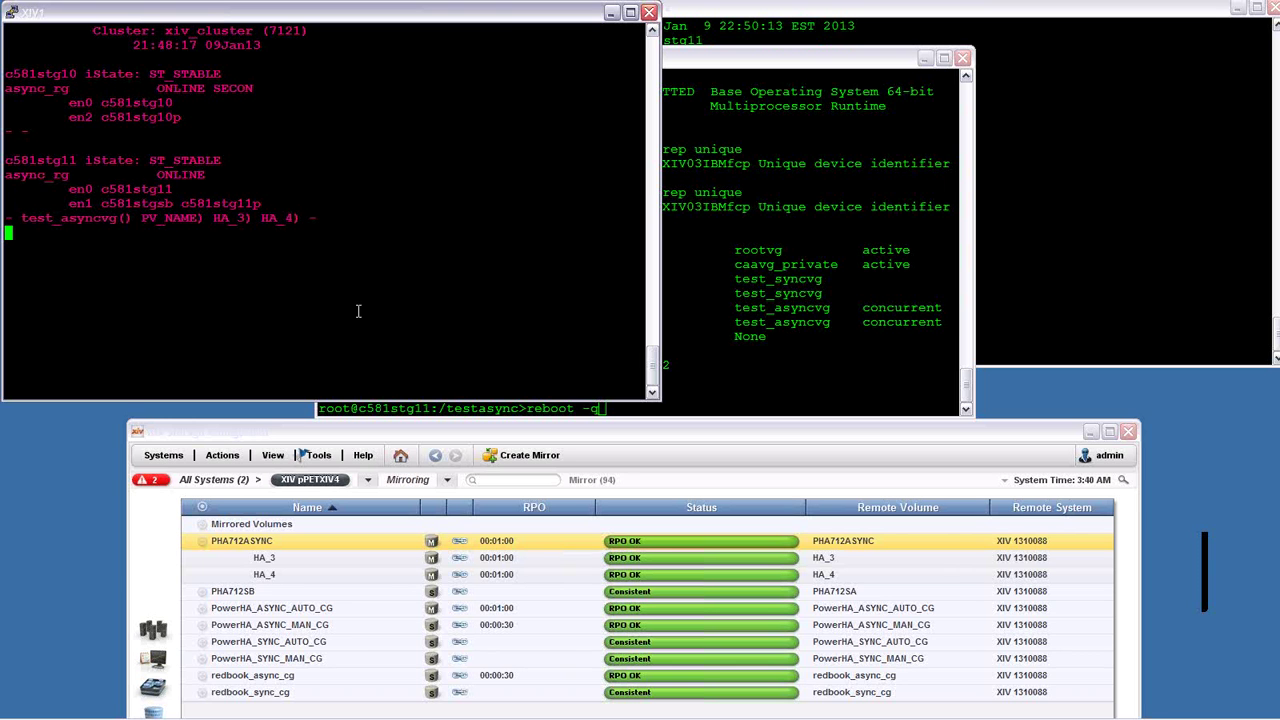
Execute the quick reboot on c581stg11 and close its PuTTY session
click(769, 400)
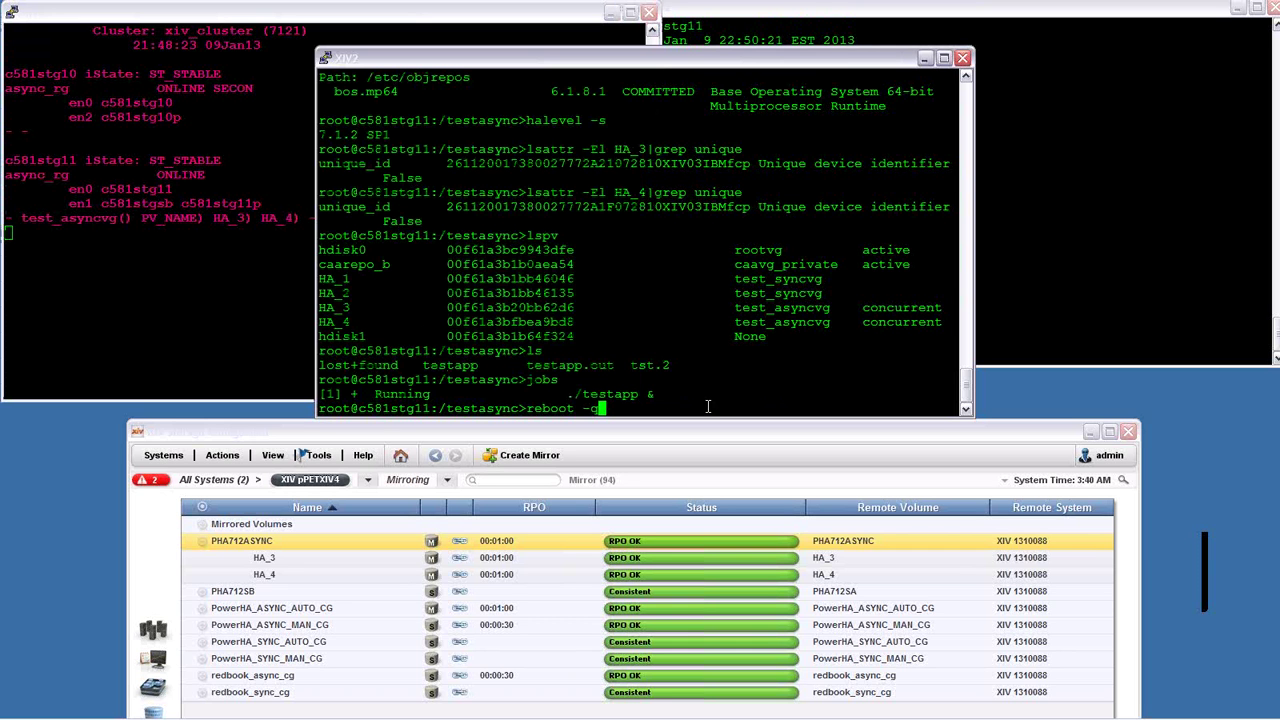
key(Return)
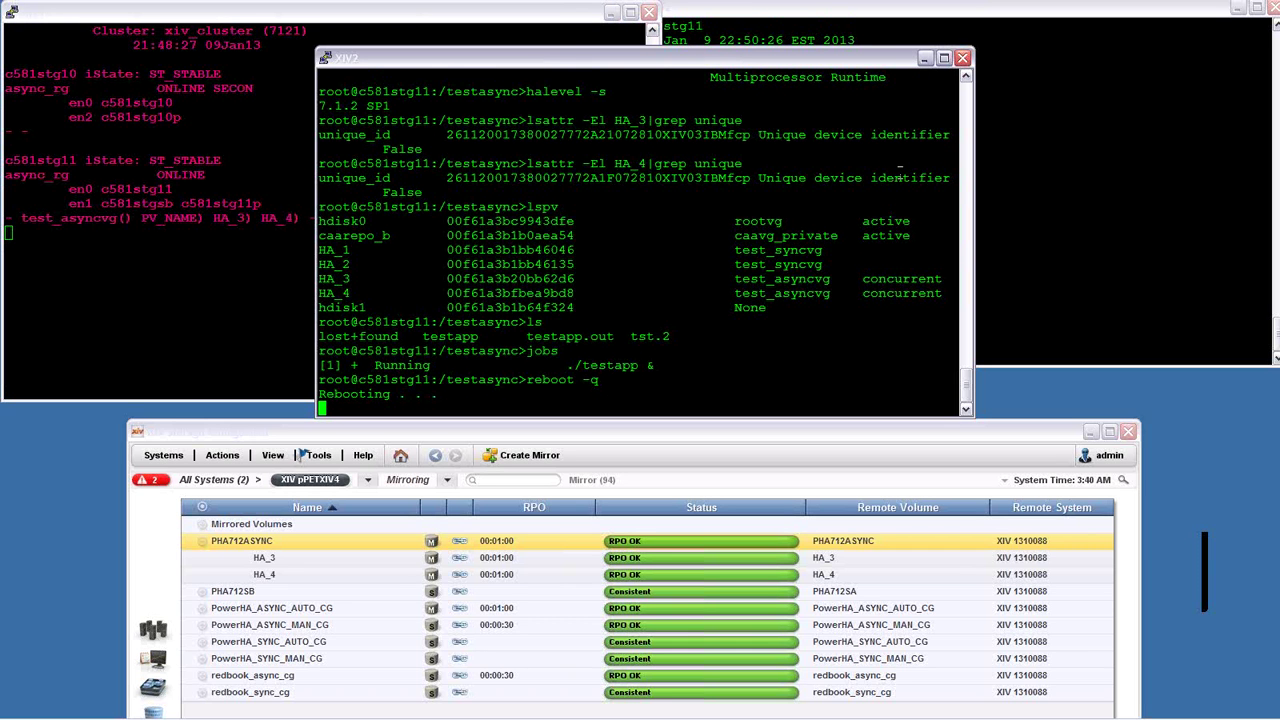
click(963, 58)
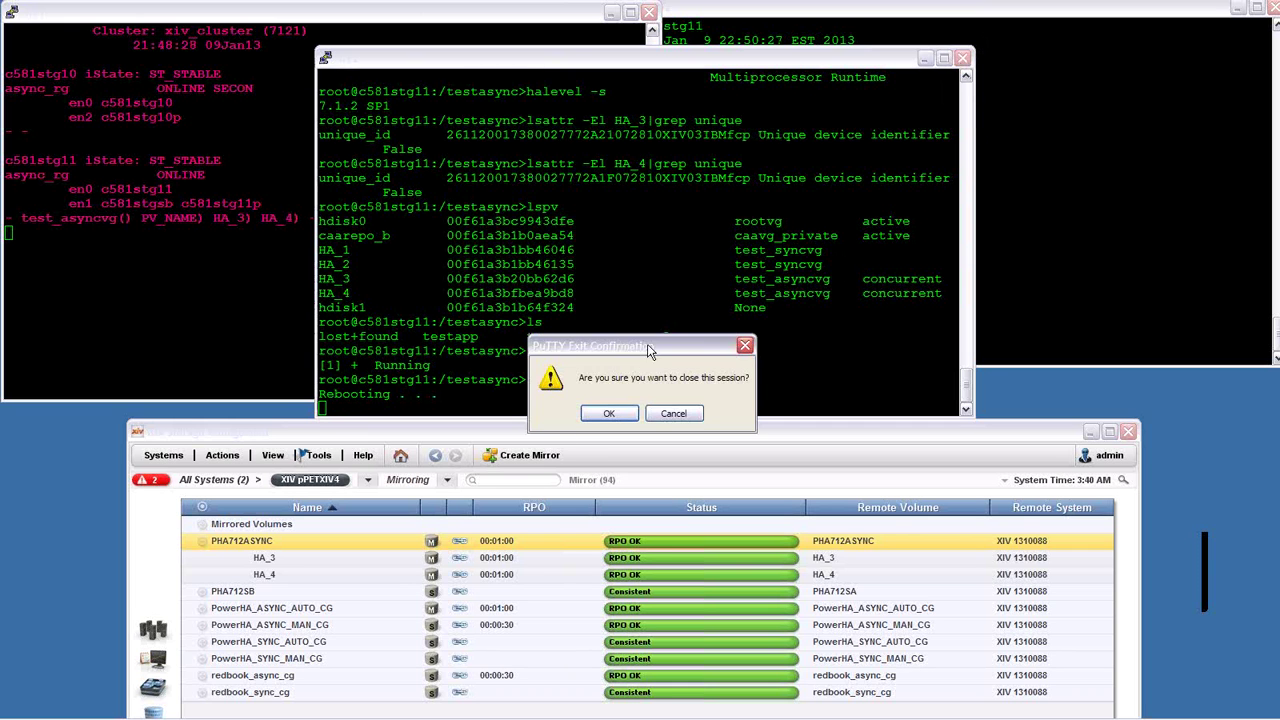
click(606, 415)
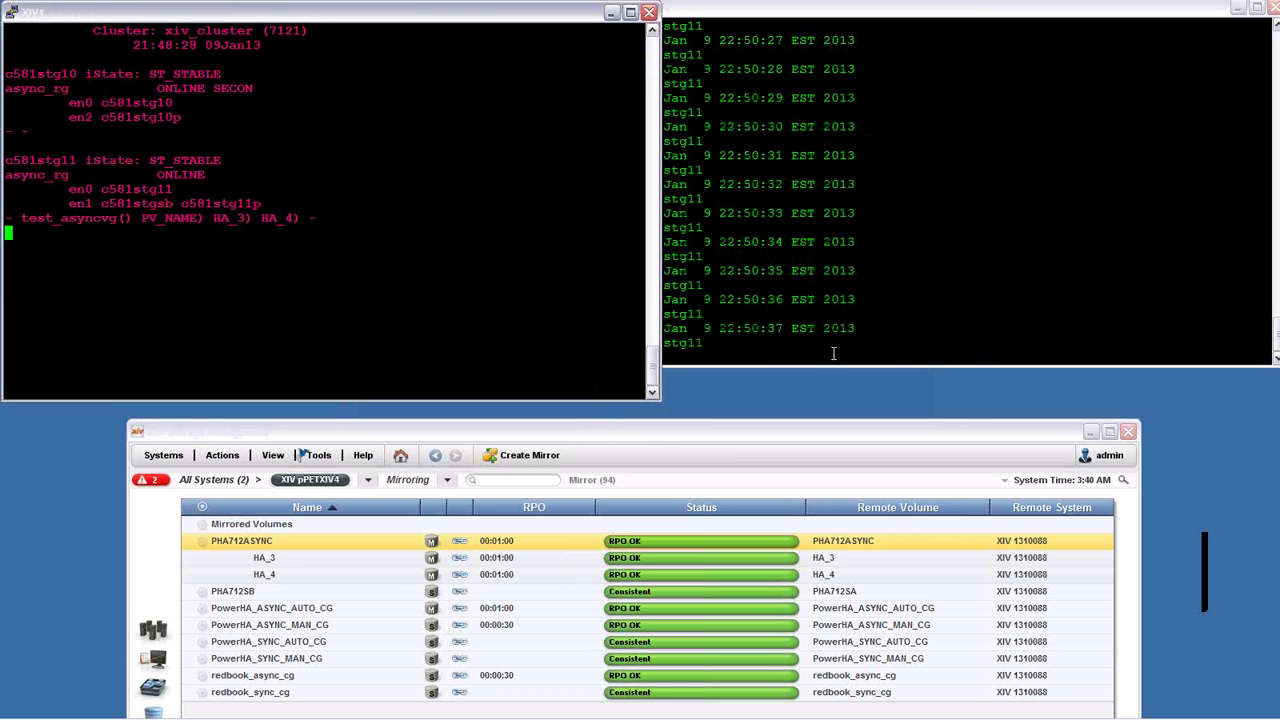
Move the tail output window down and highlight its last timestamp, 22:50:37
click(890, 314)
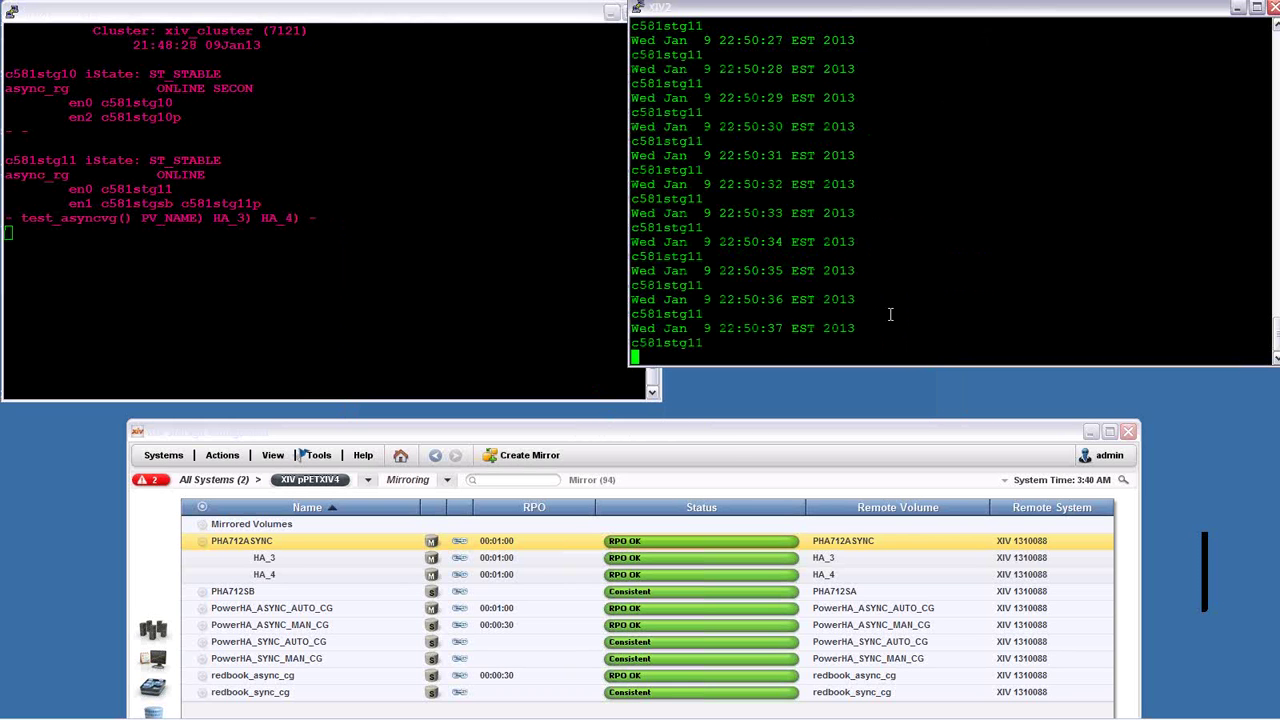
drag(784, 9, 780, 22)
double_click(722, 342)
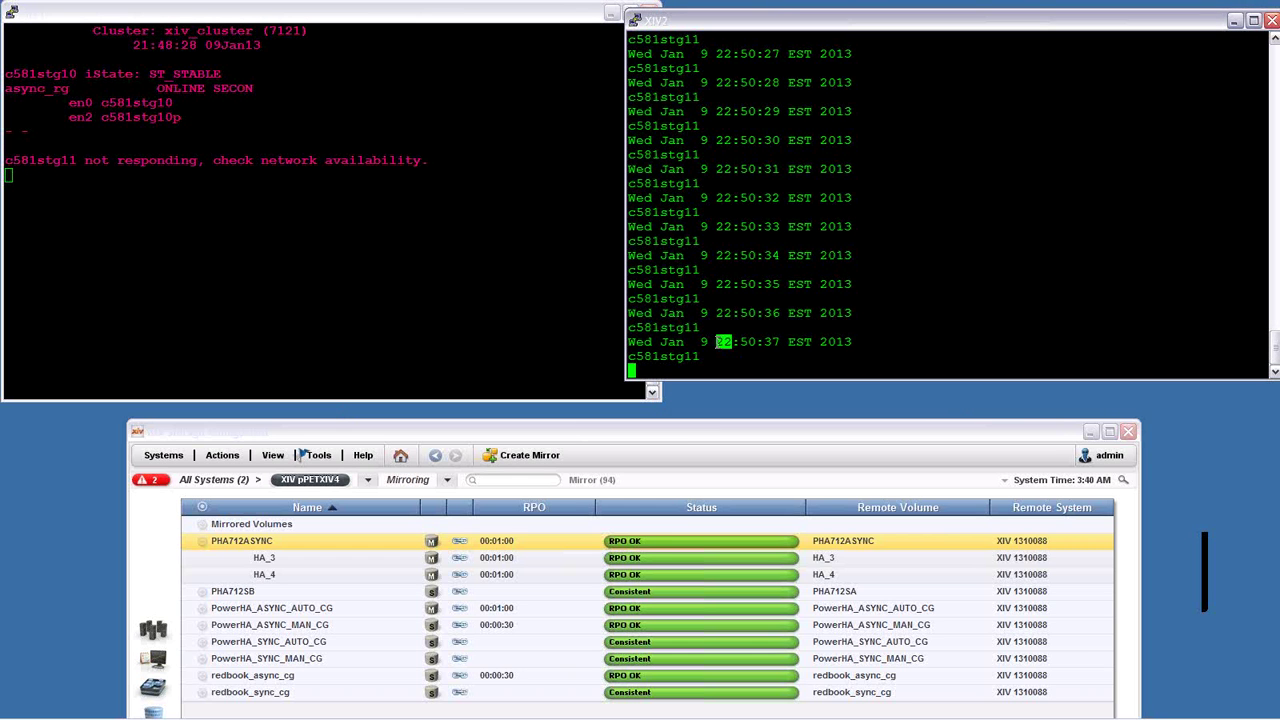
click(720, 342)
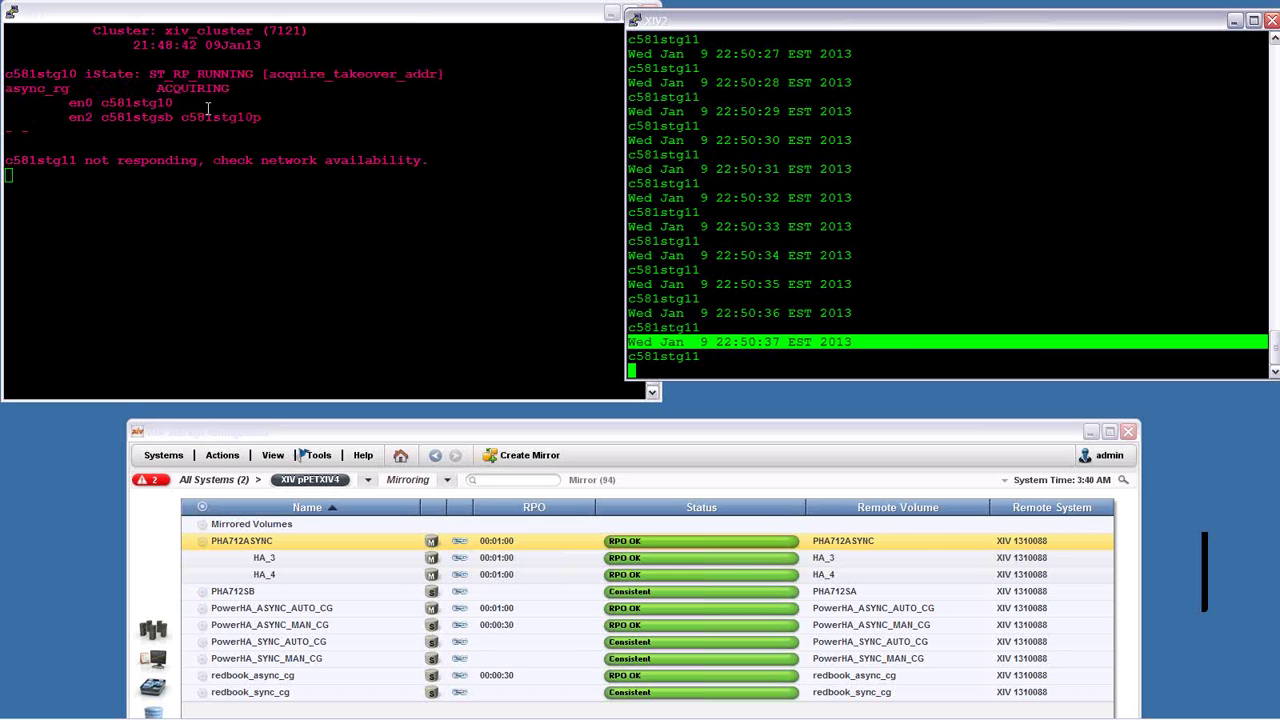
Follow the cluster status as c581stg11 stops responding and async_rg goes ACQUIRING on c581stg10
click(82, 49)
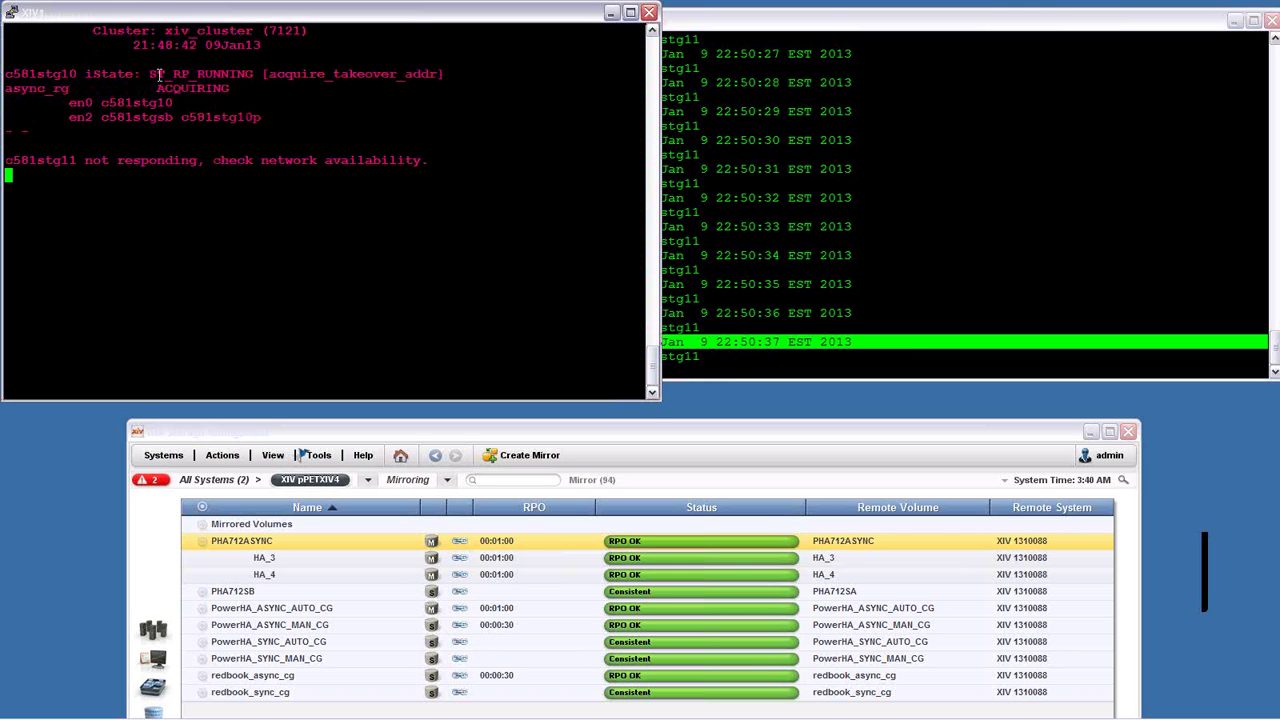
double_click(150, 162)
click(222, 97)
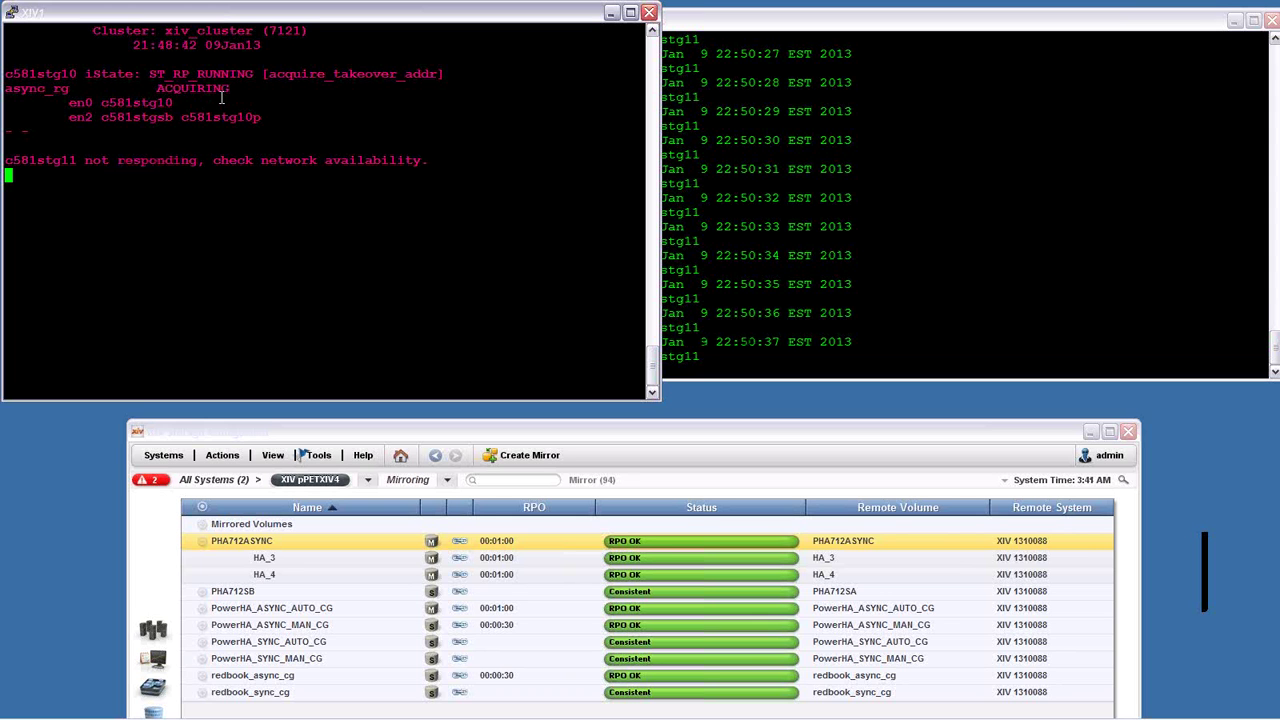
triple_click(215, 88)
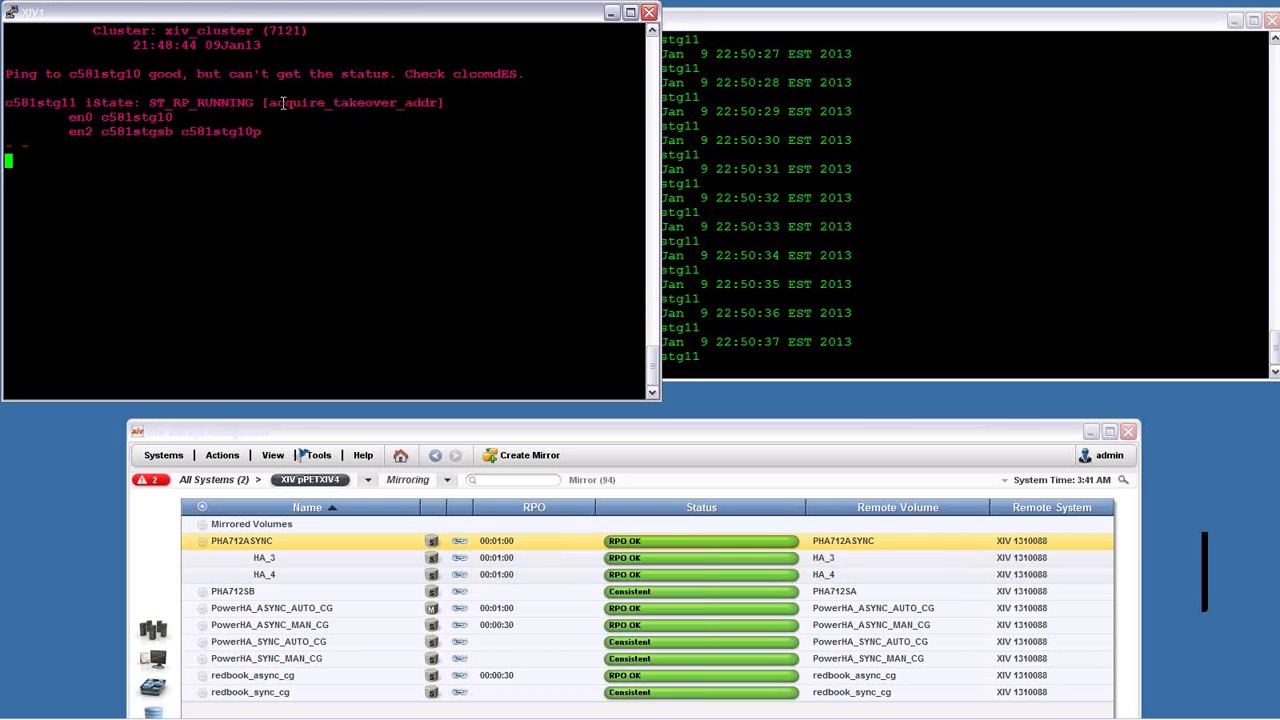
triple_click(283, 102)
click(296, 197)
click(560, 450)
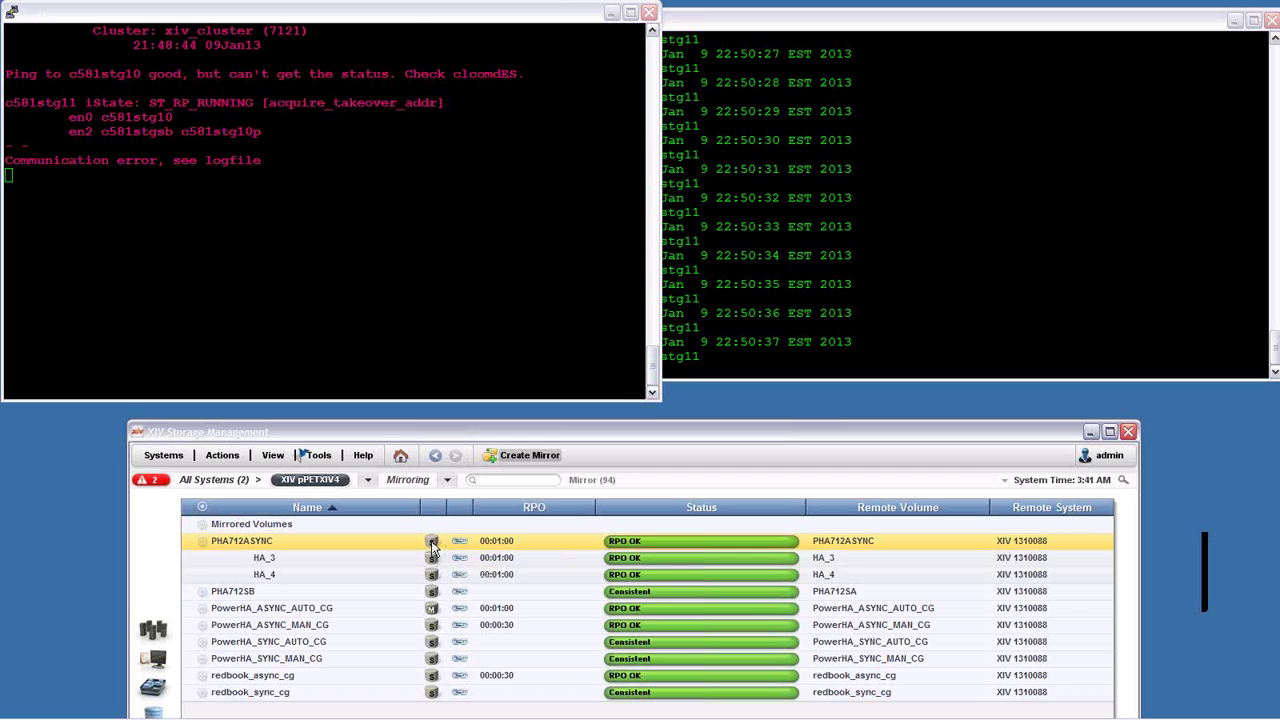
click(329, 182)
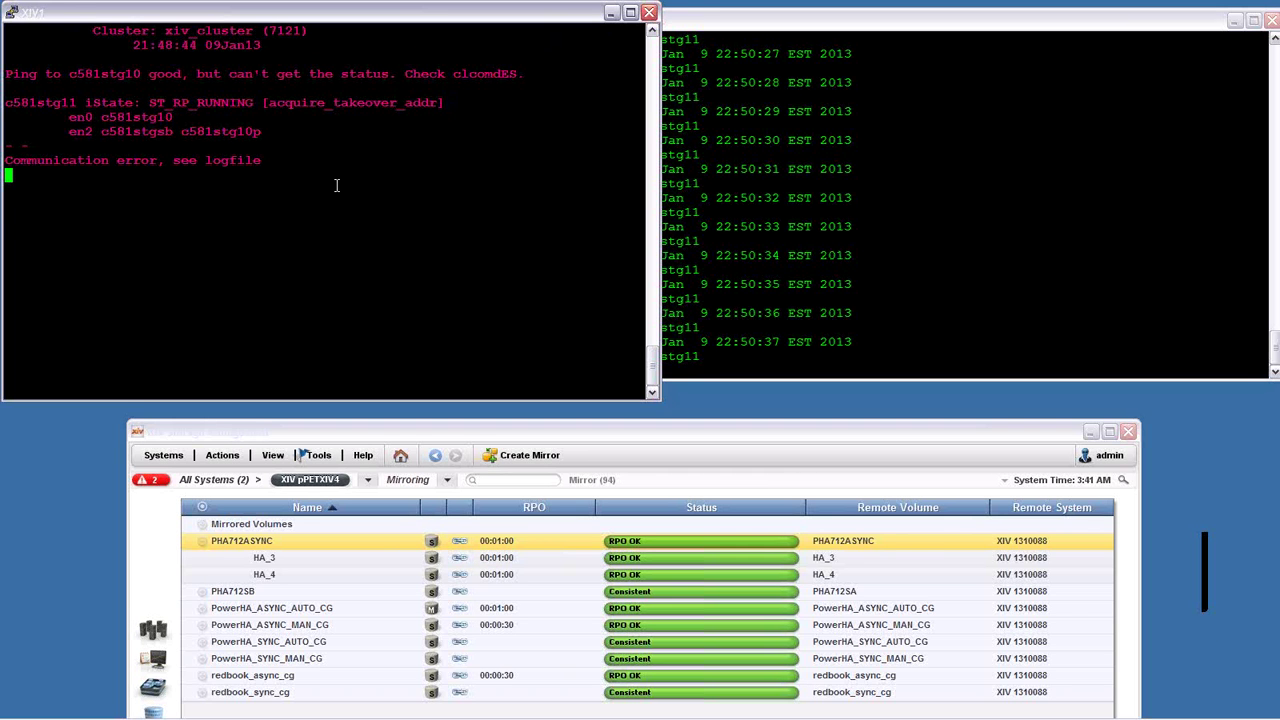
double_click(184, 90)
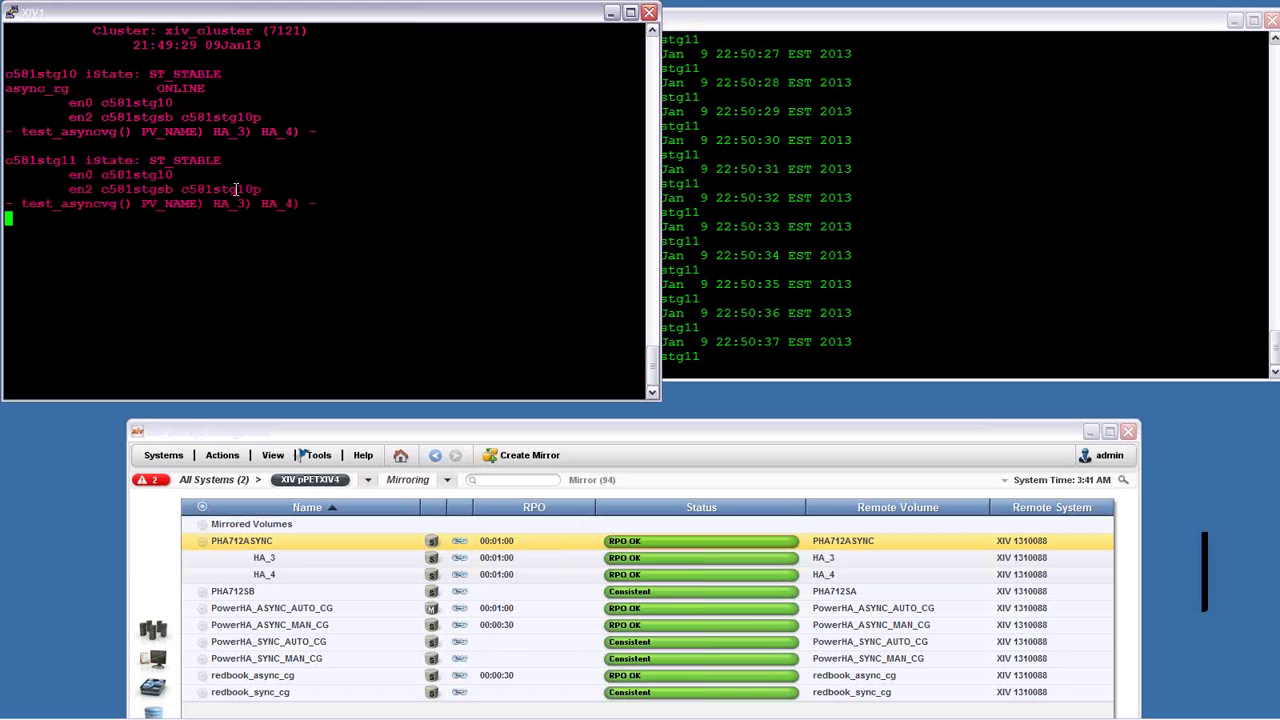
Stop the status display and run lspv and df, showing test_asyncvg and /testasync on c581stg10
key(ctrl+c)
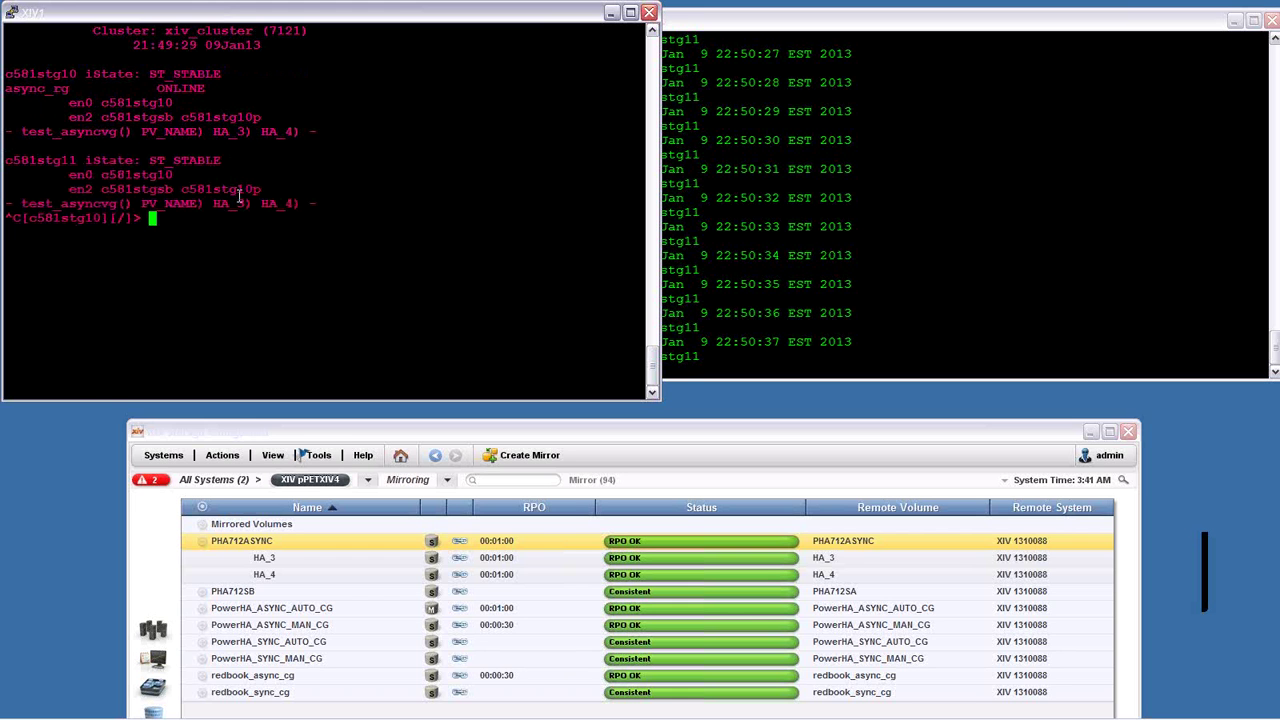
text(lspv)
key(Return)
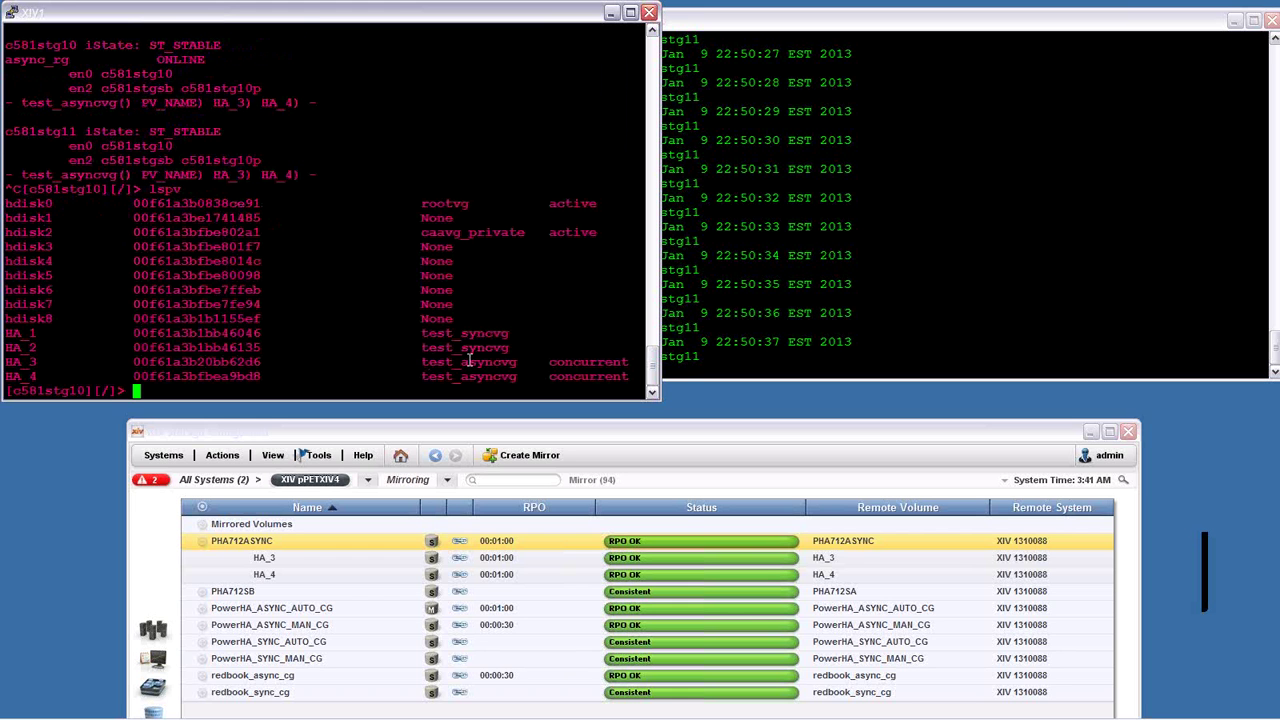
double_click(468, 362)
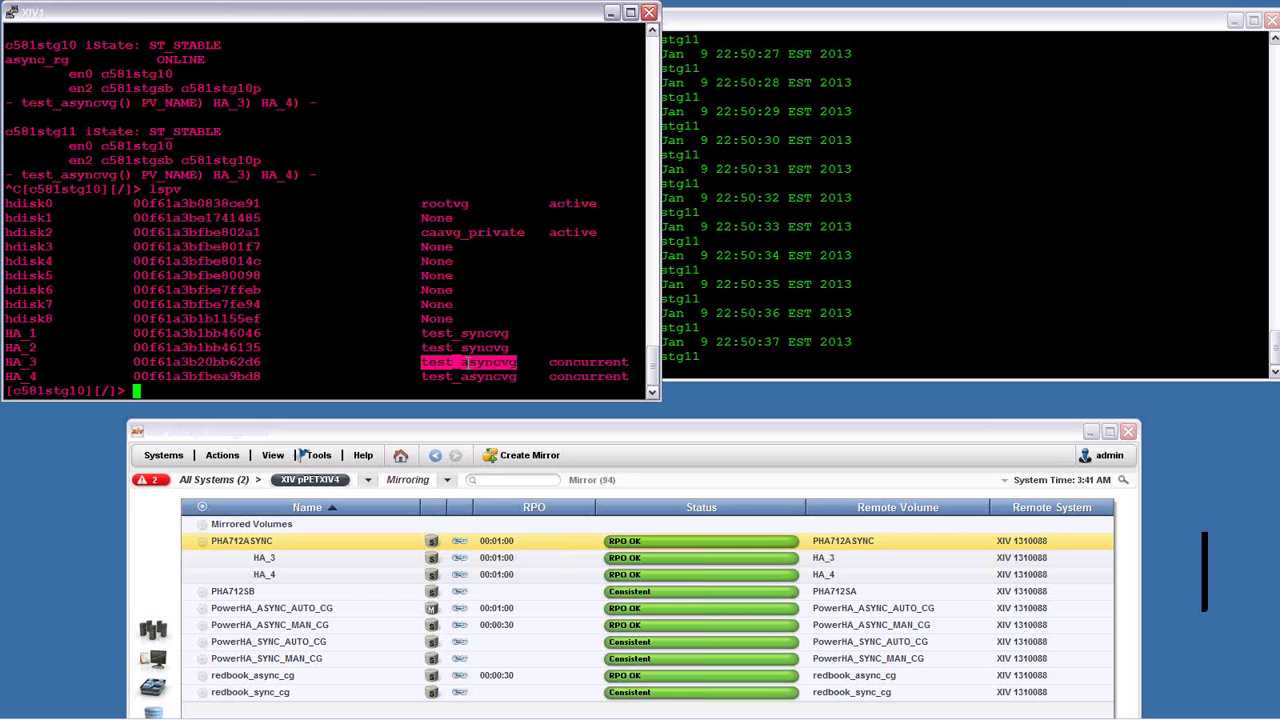
click(374, 368)
text(df)
key(Return)
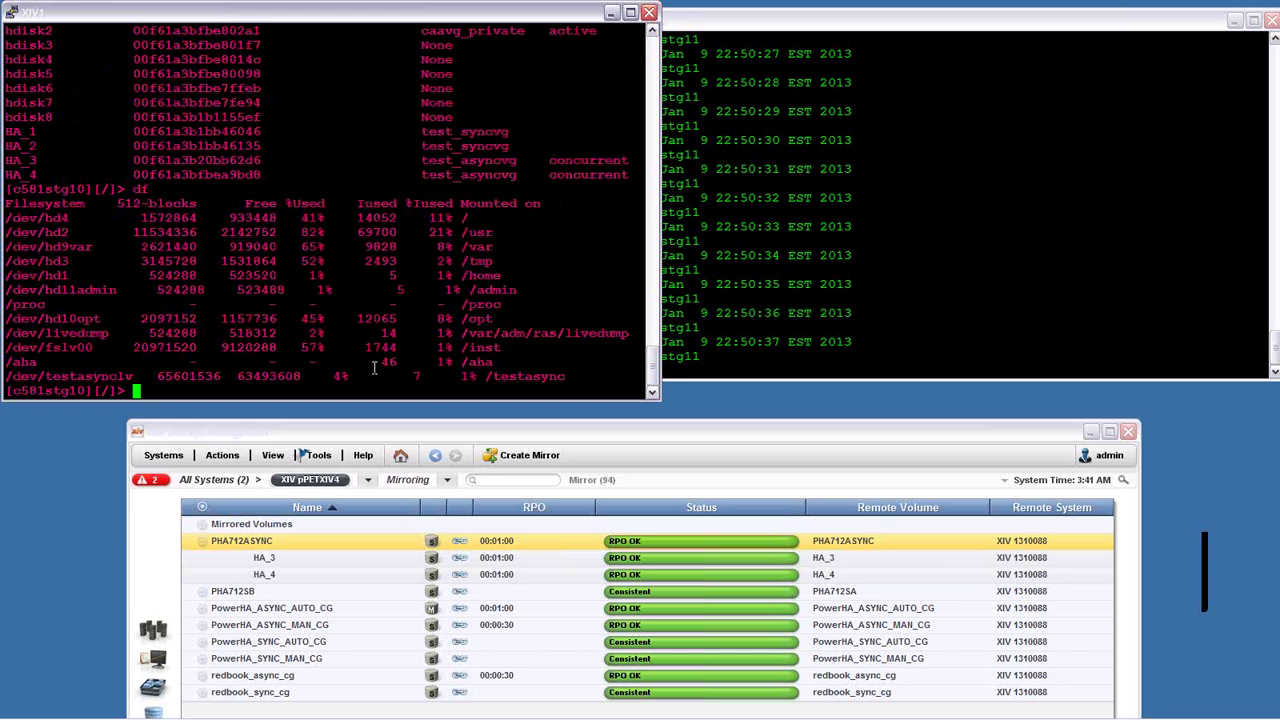
triple_click(497, 376)
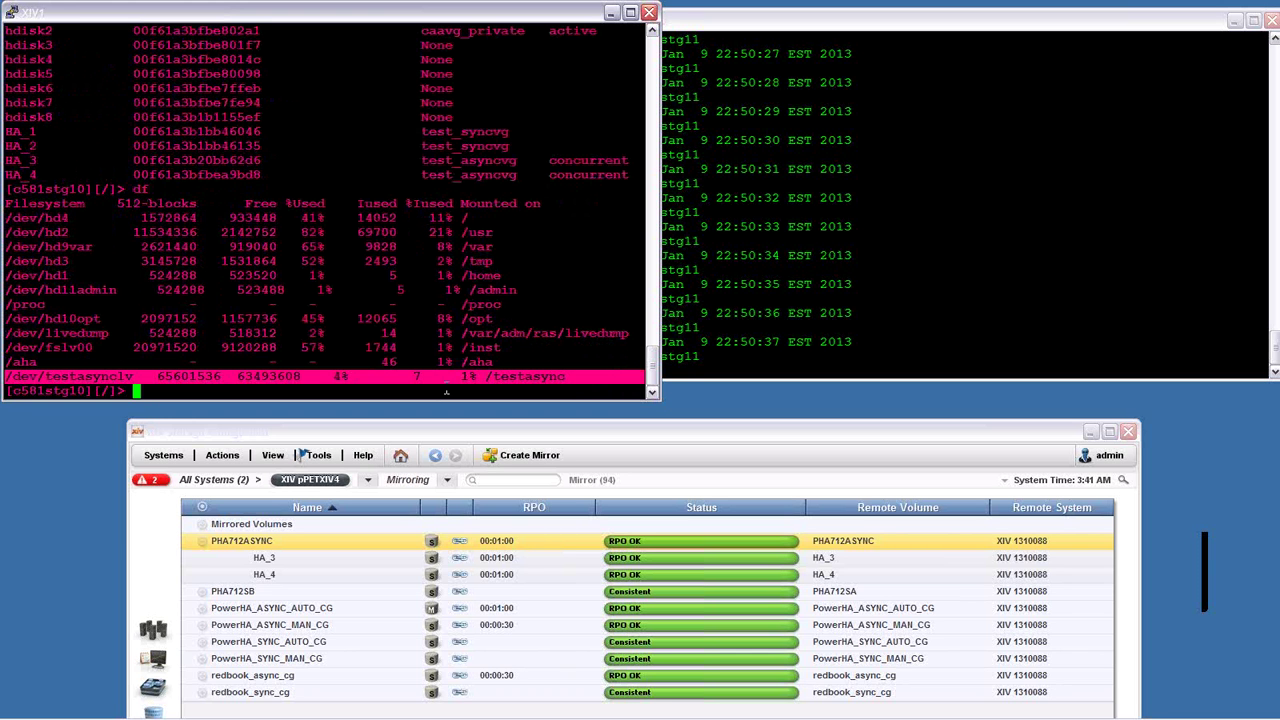
click(436, 391)
Change into /testasync and list its files
text(cd)
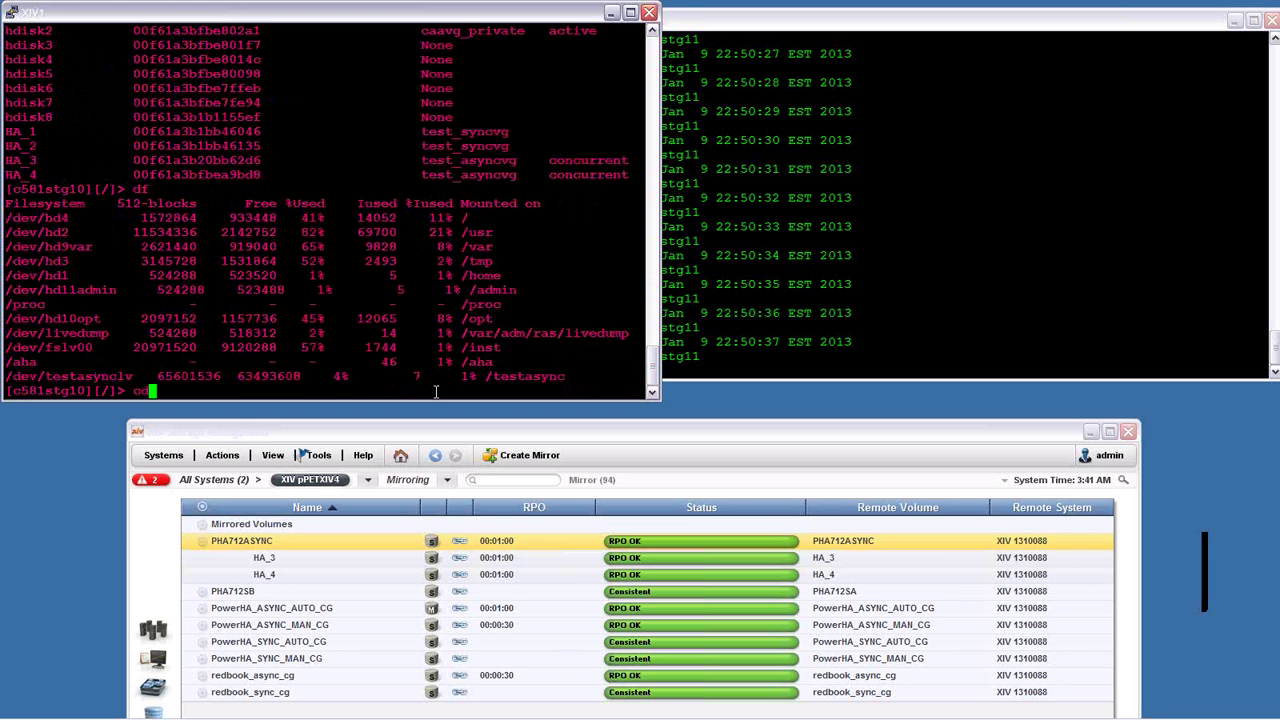
text(testasync)
key(Return)
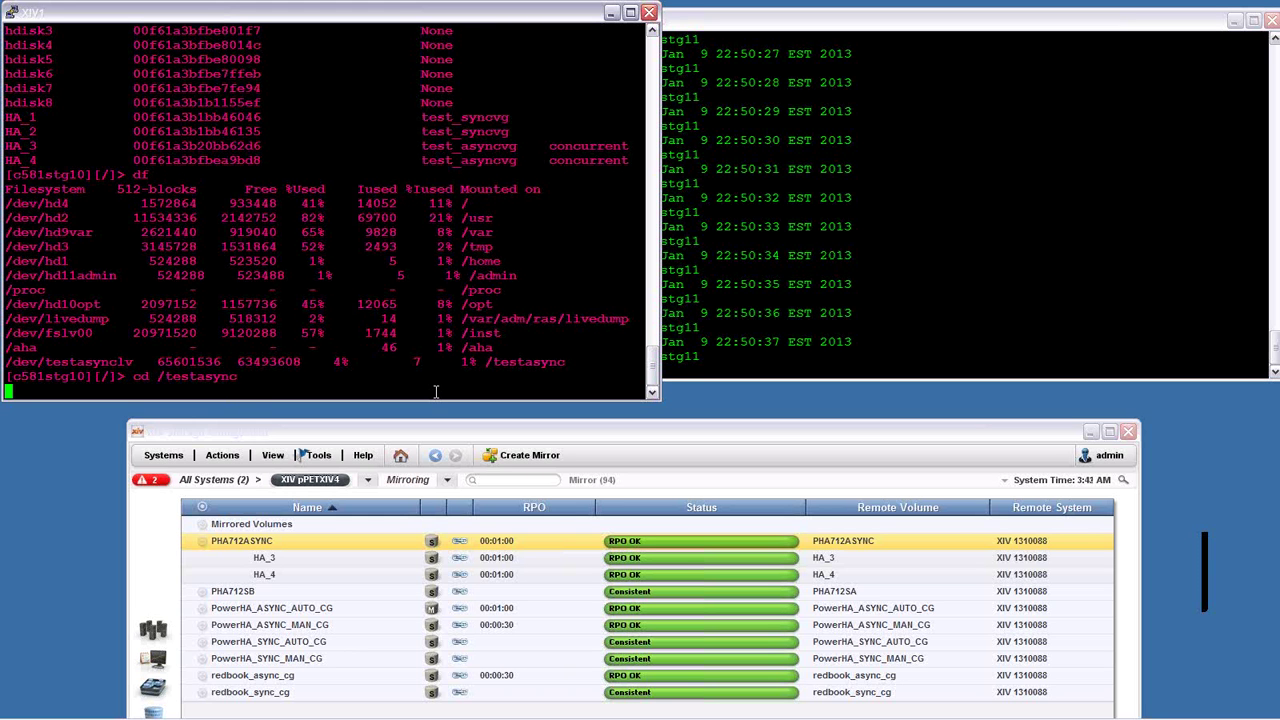
text(ls)
key(Return)
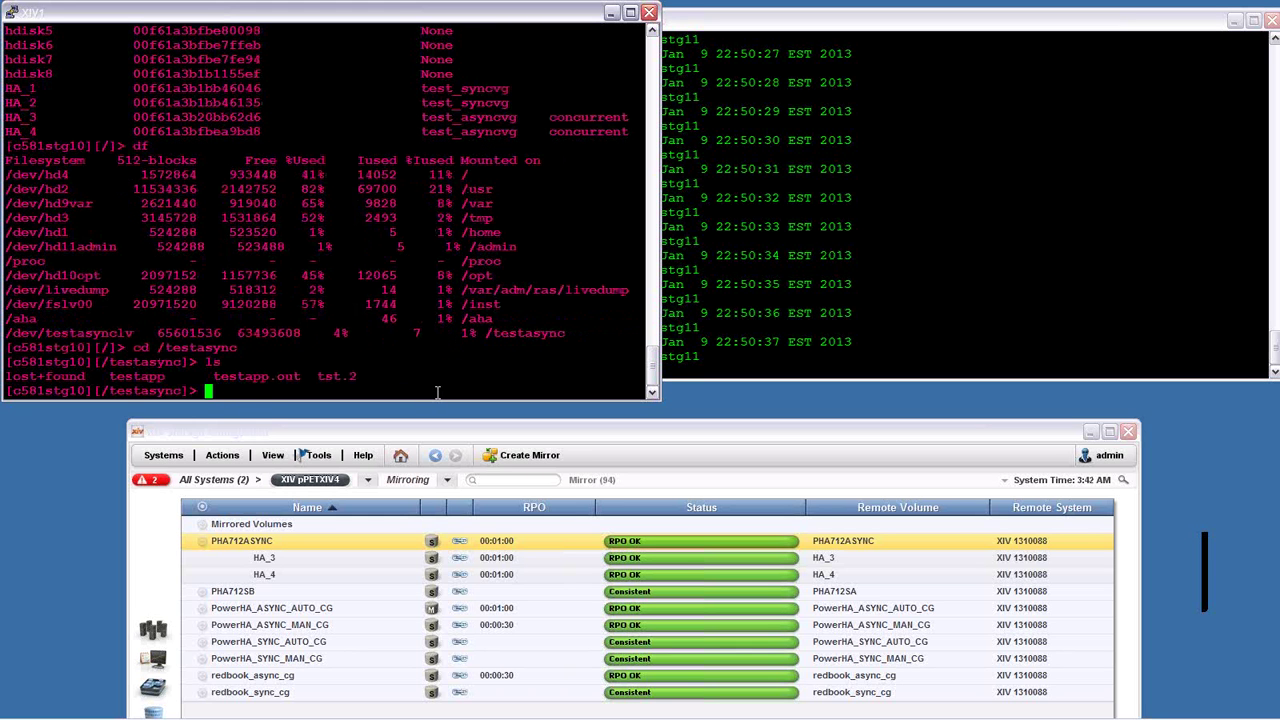
Open testapp.out in the more pager
text(more)
double_click(245, 378)
key(Return)
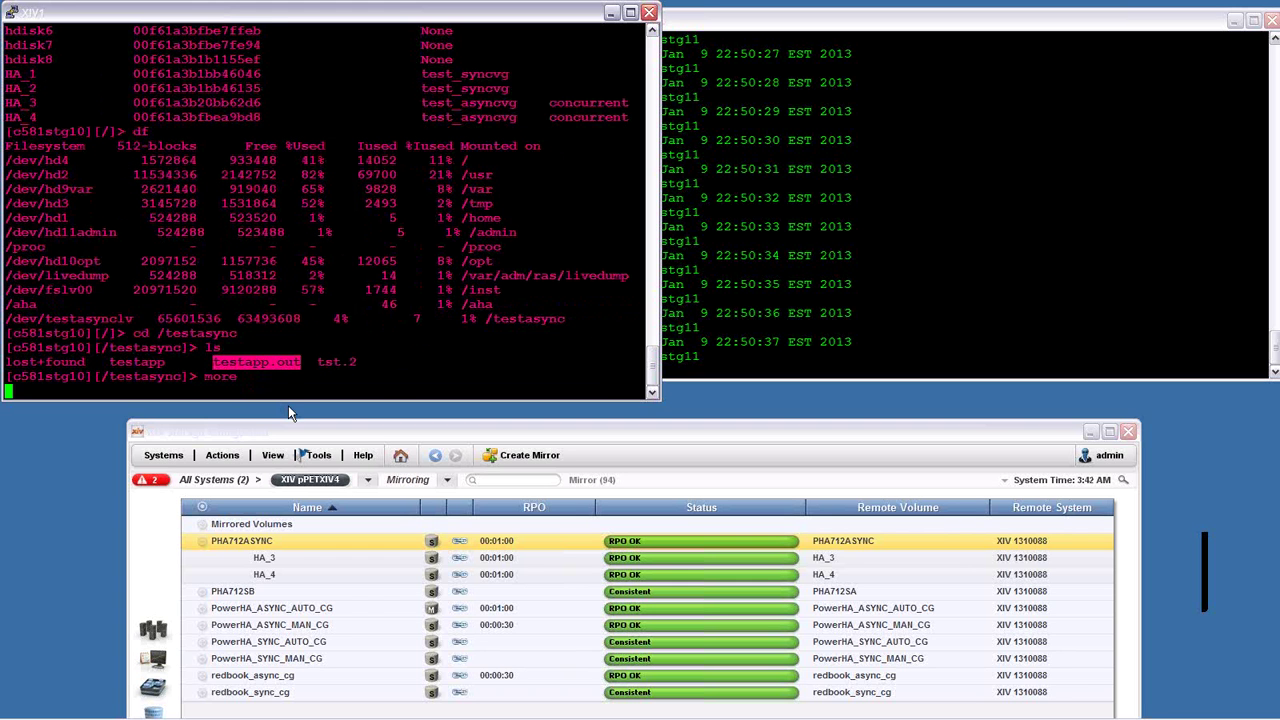
text(more t)
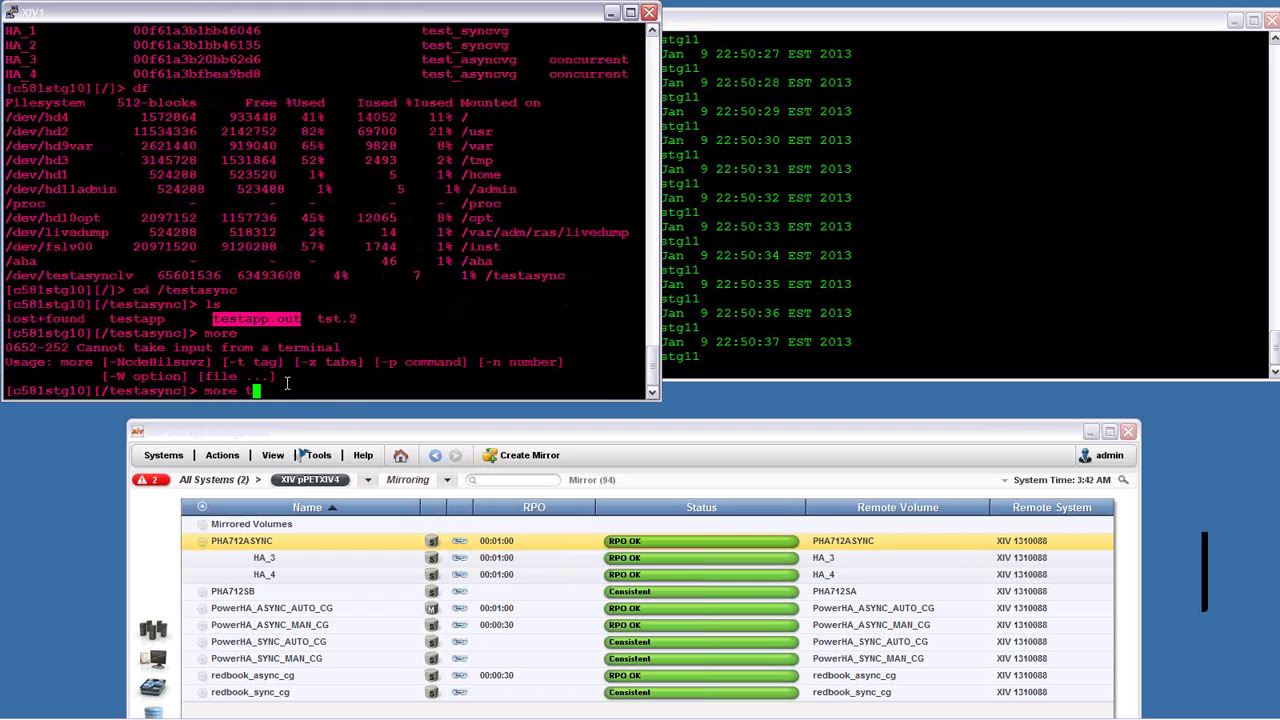
middle_click(286, 397)
key(Return)
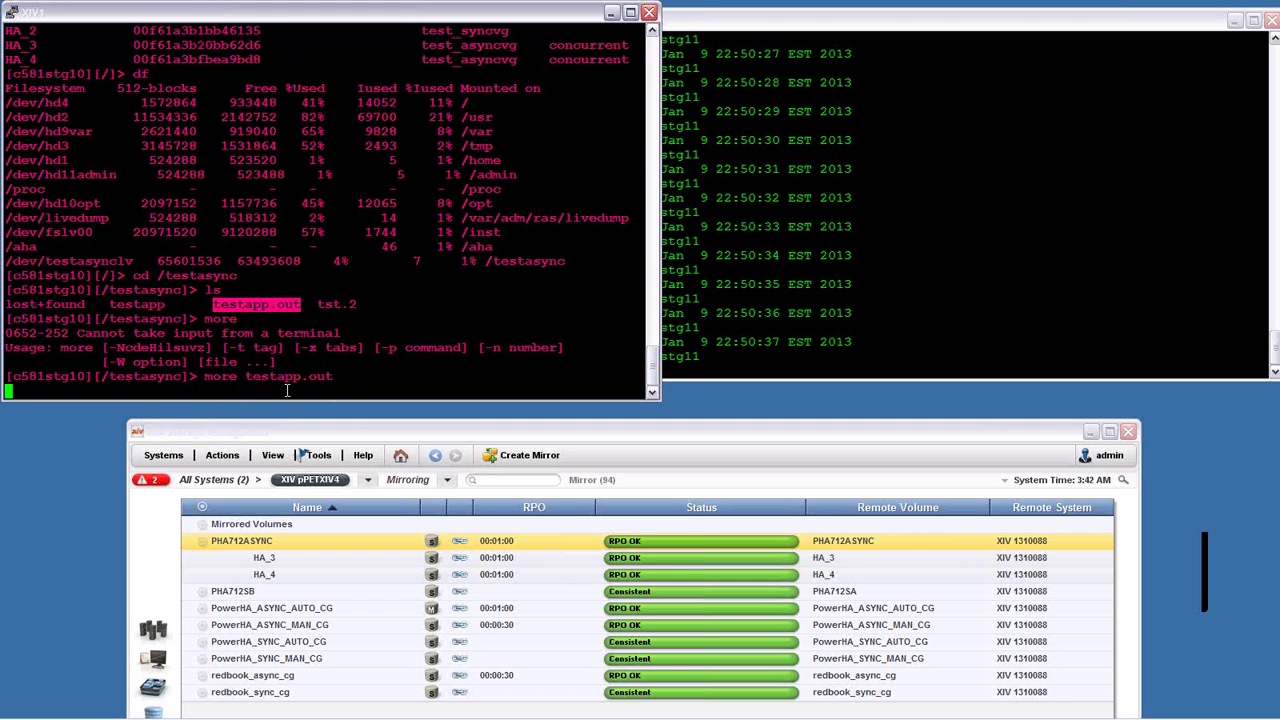
Jump to the end of testapp.out and highlight its last c581stg11 entry at 22:50:37
key(G)
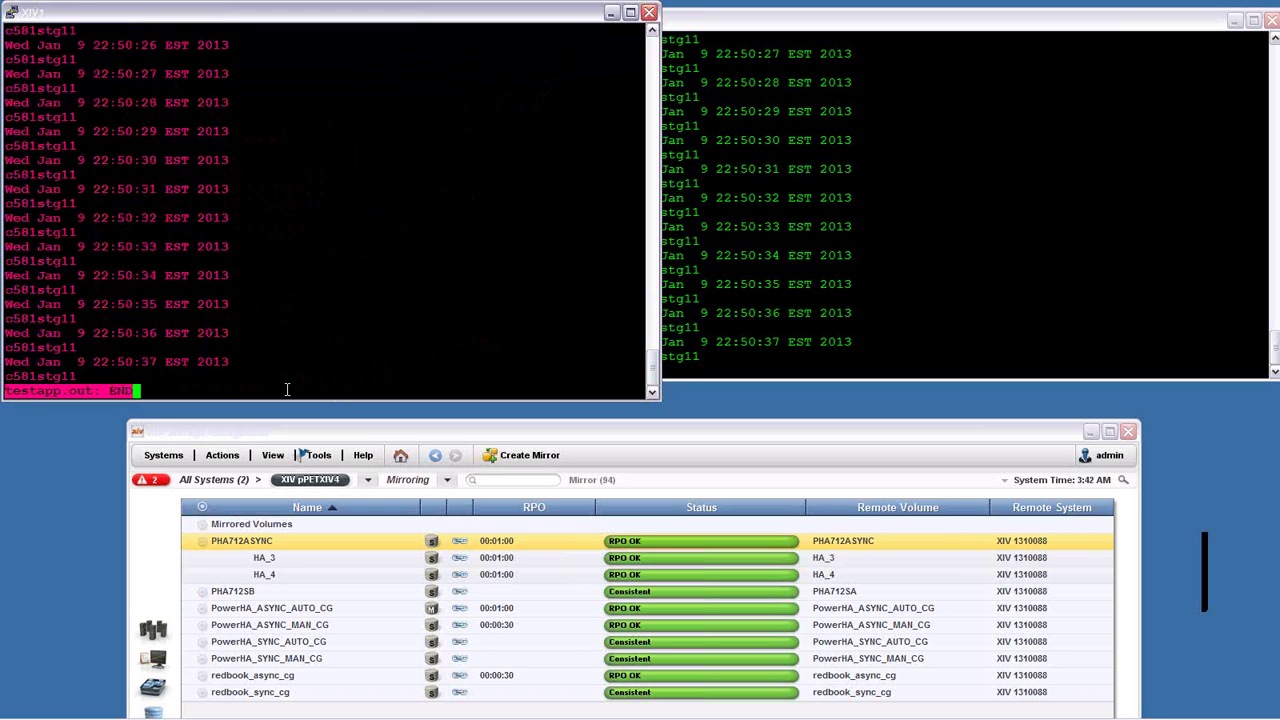
double_click(122, 361)
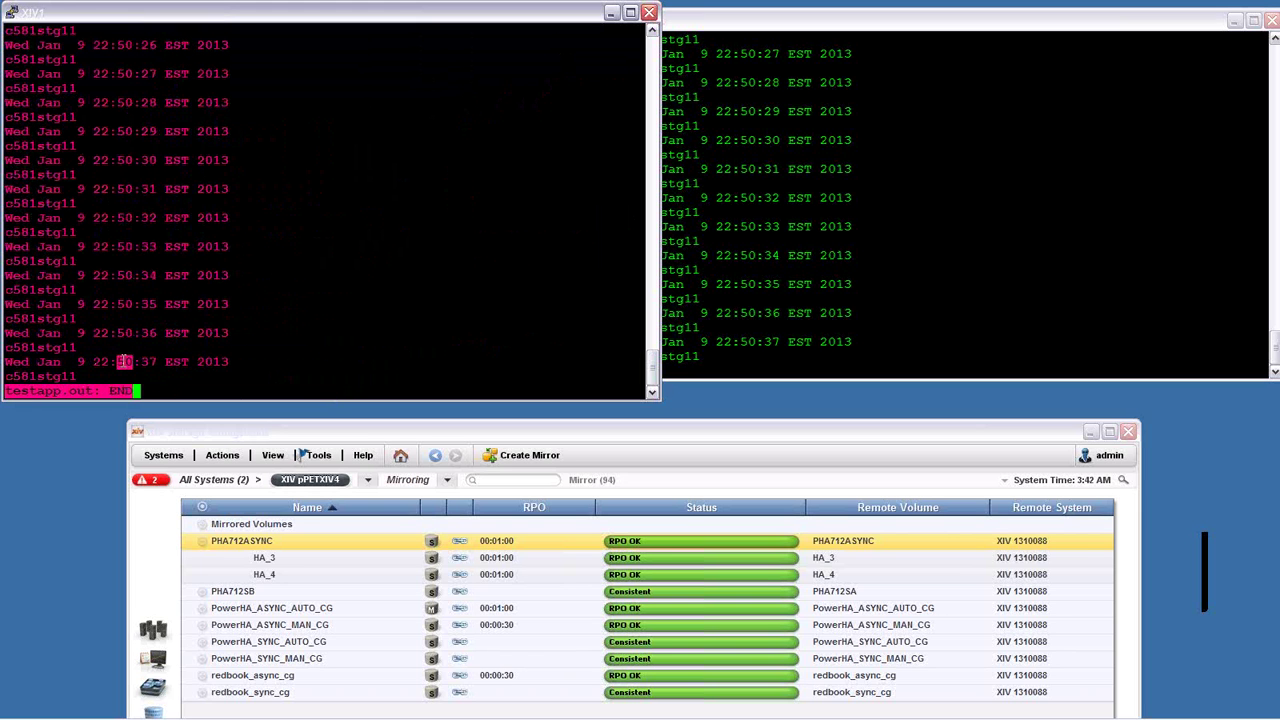
triple_click(122, 361)
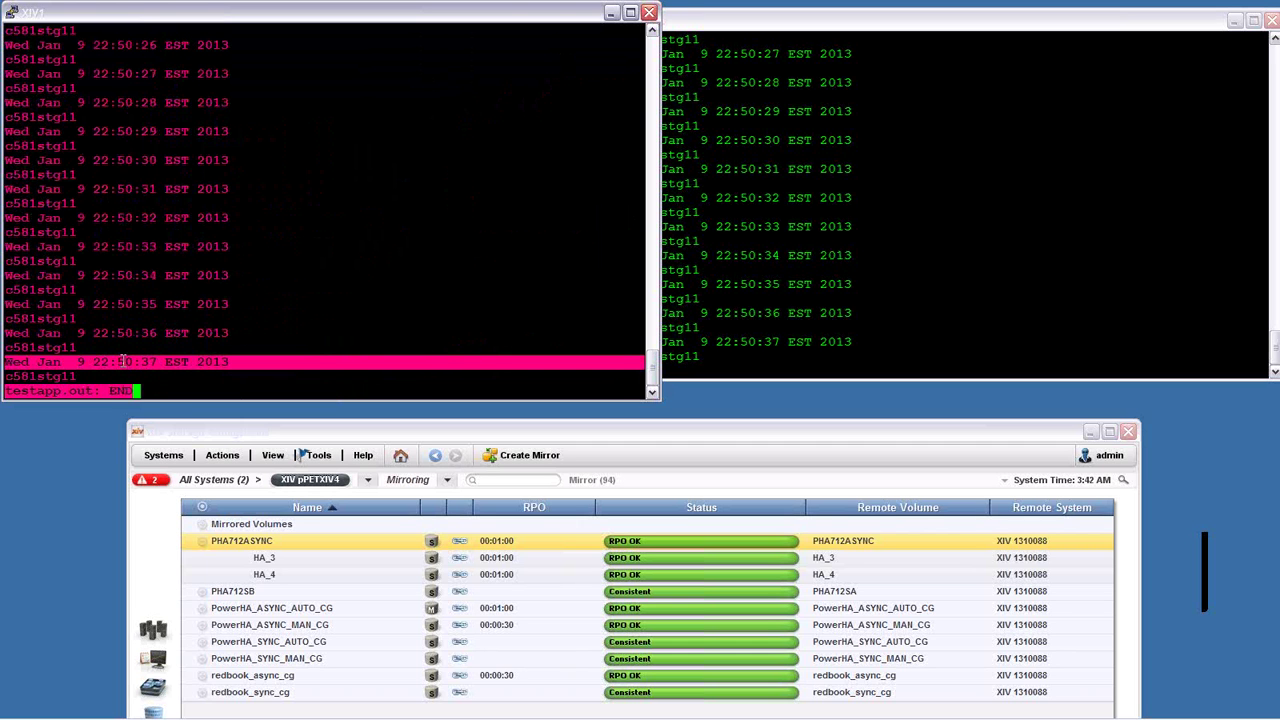
click(516, 430)
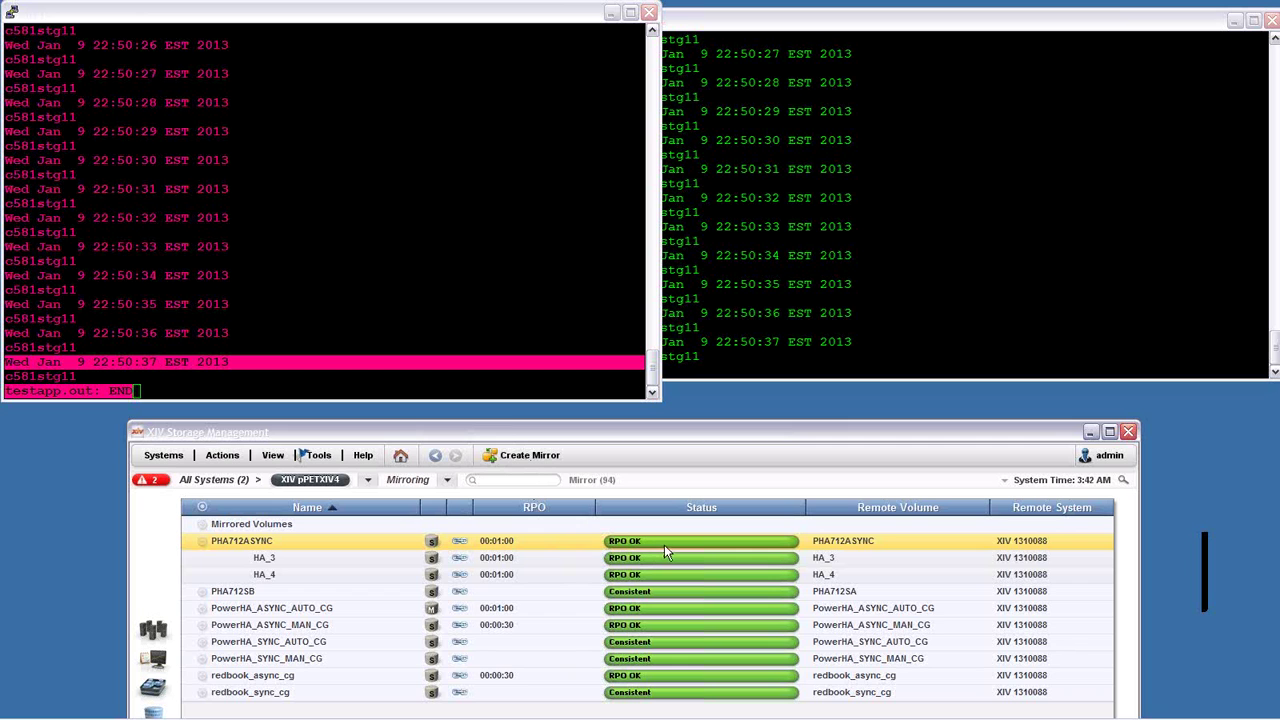